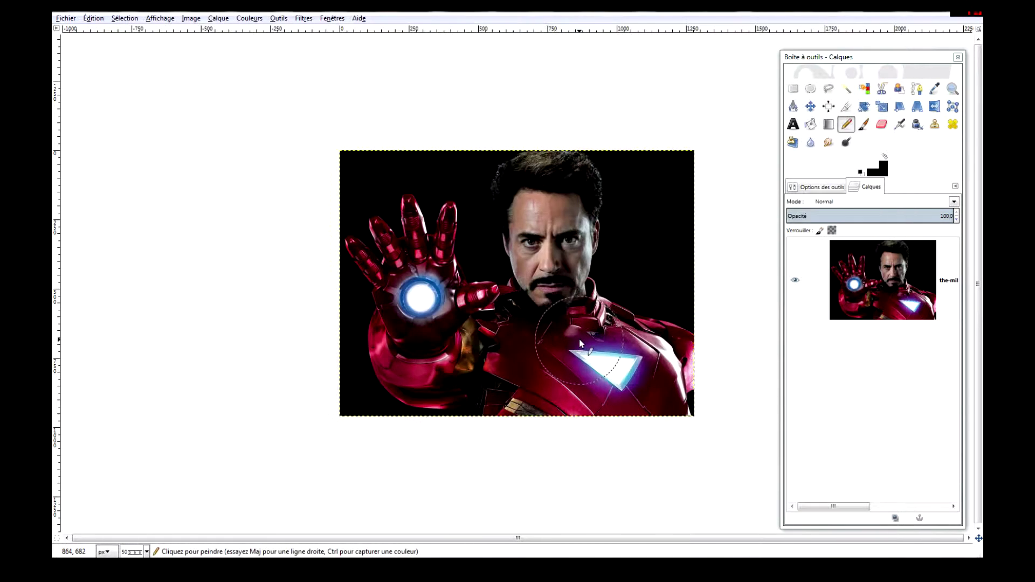
Step: Duplicate the photo layer and make the upper copy the active layer
scroll(579, 338, "down", 1, "ctrl")
scroll(624, 345, "up", 1, "ctrl")
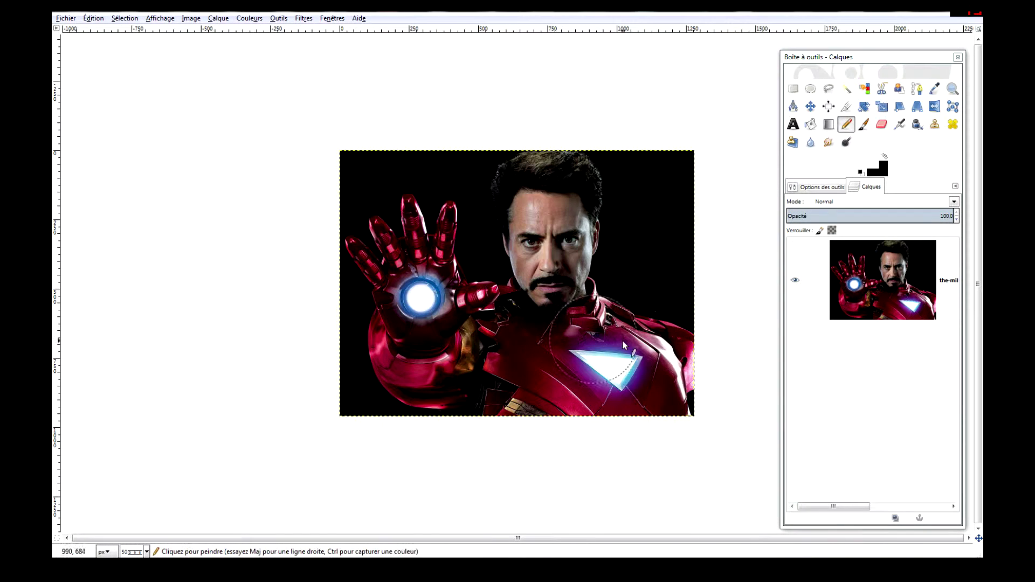
right_click(850, 287)
left_click(891, 333)
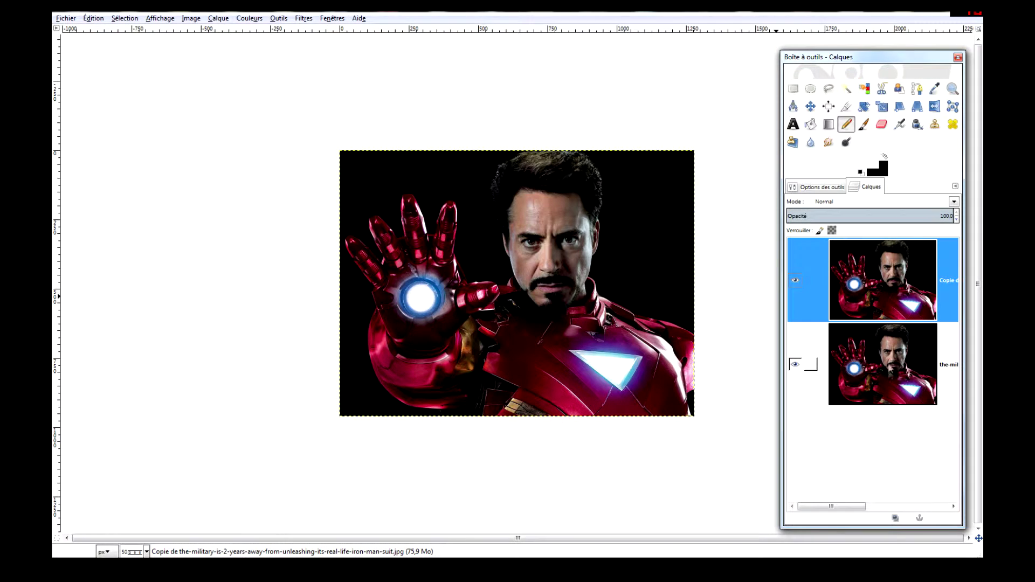
left_click(889, 381)
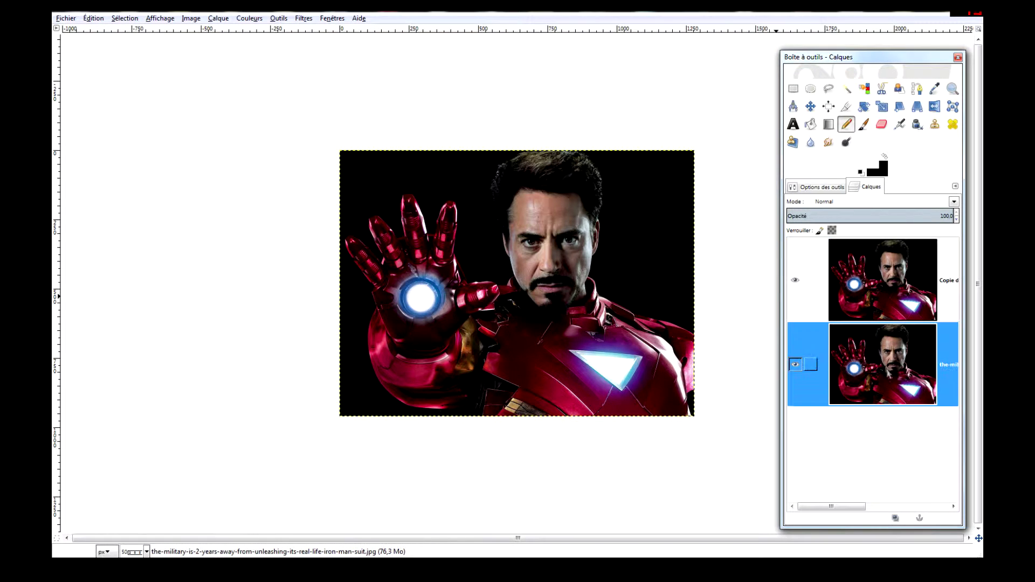
left_click(872, 289)
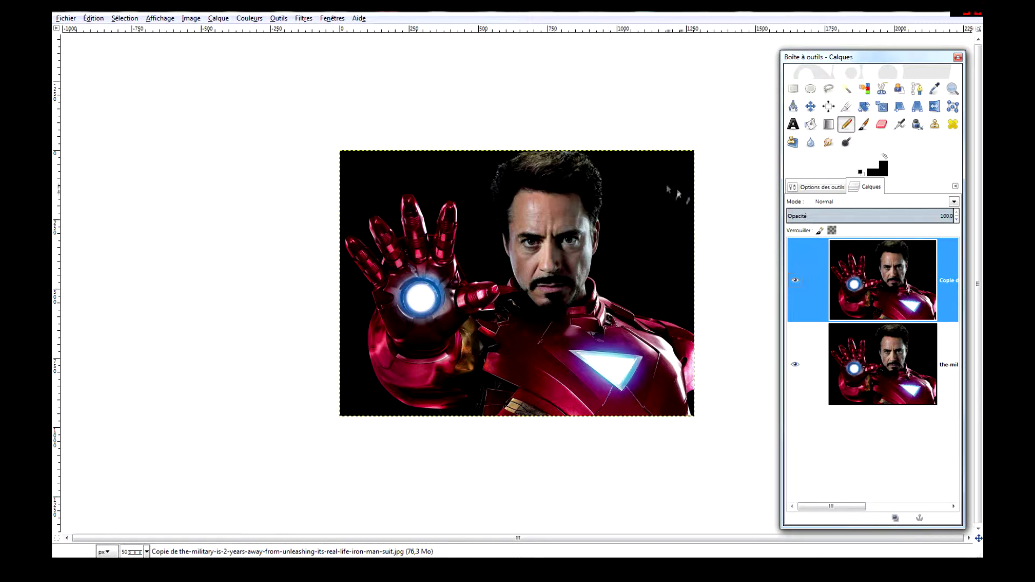
Step: Apply the Contour edge-detection filter to the copy with the Prewitt compass algorithm and an amount of 1.9
left_click(304, 18)
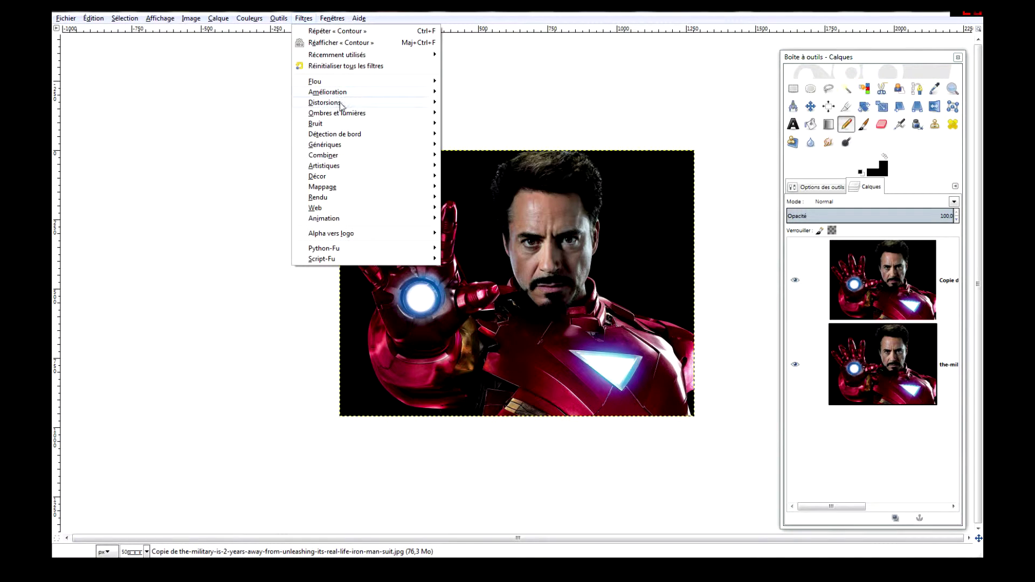
mouse_move(355, 135)
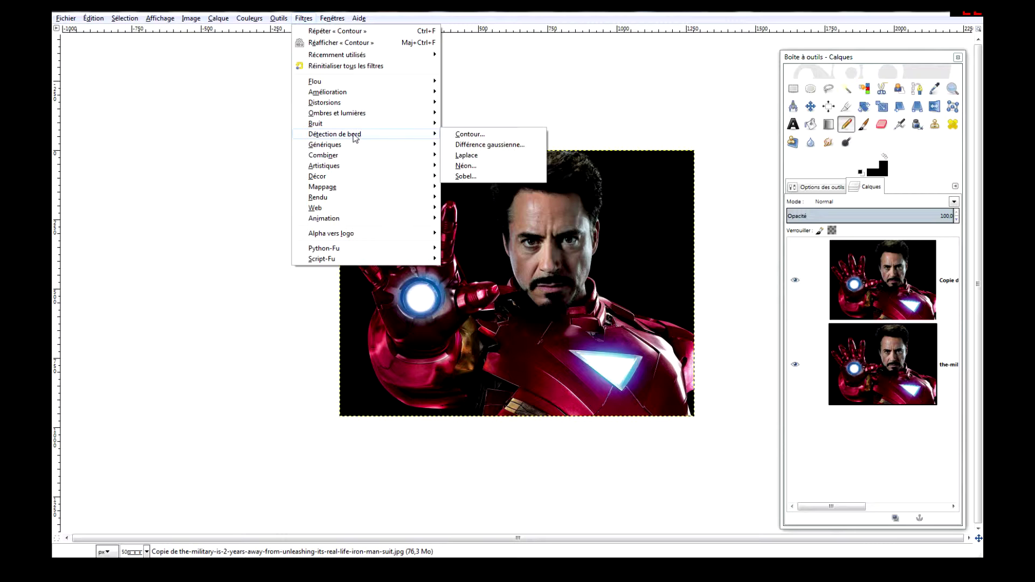
left_click(462, 134)
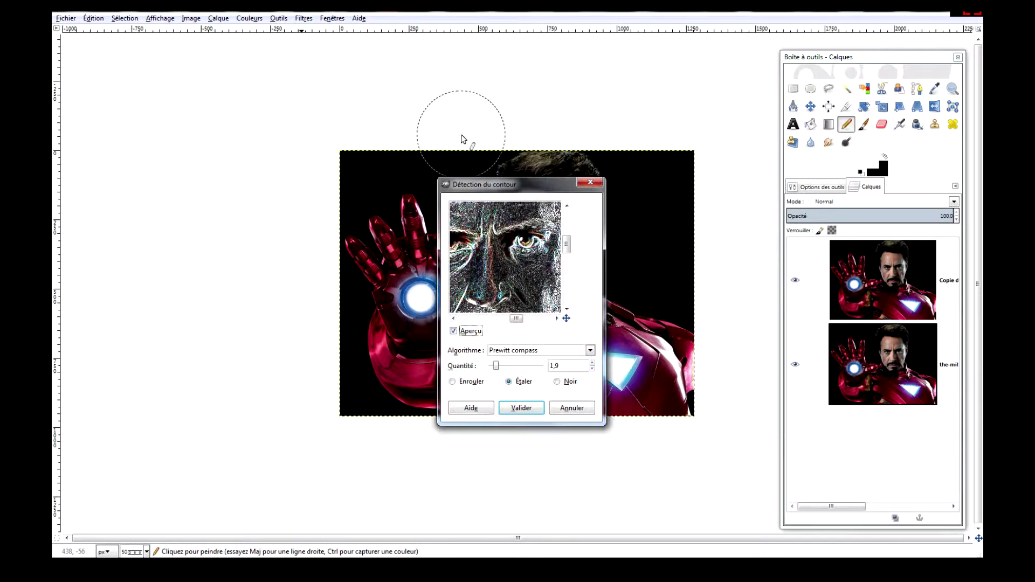
left_click(590, 351)
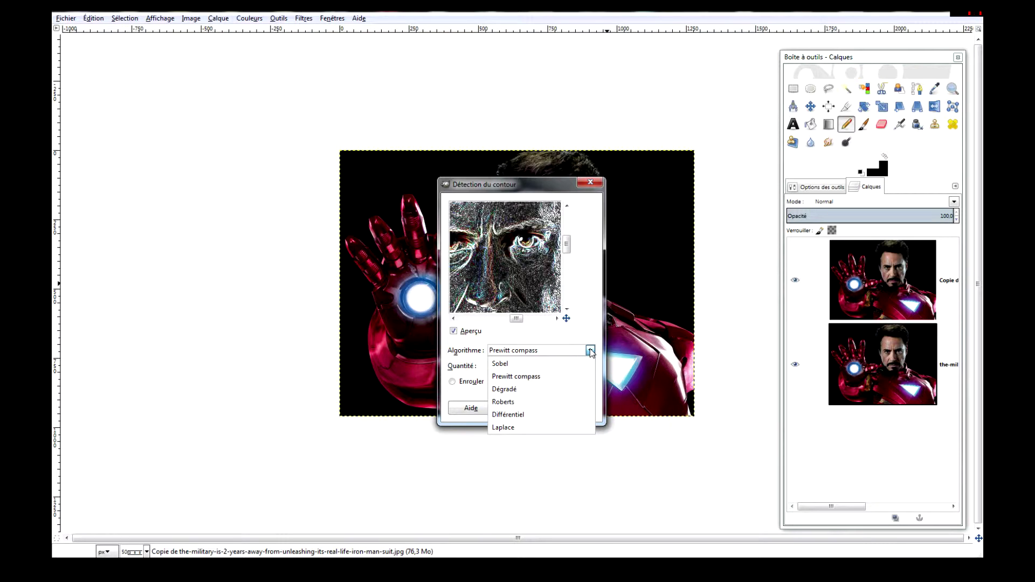
left_click(551, 377)
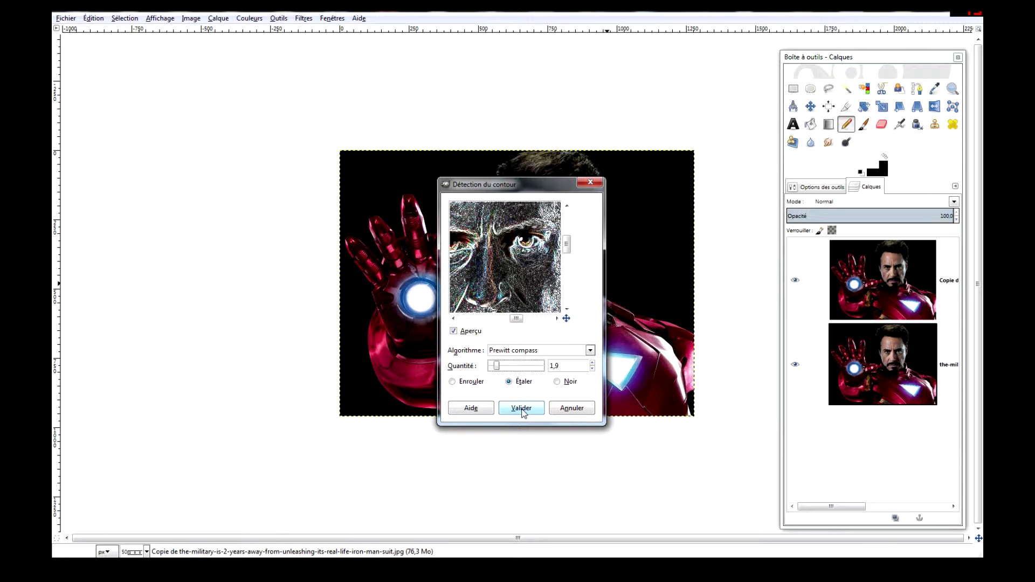
left_click(522, 408)
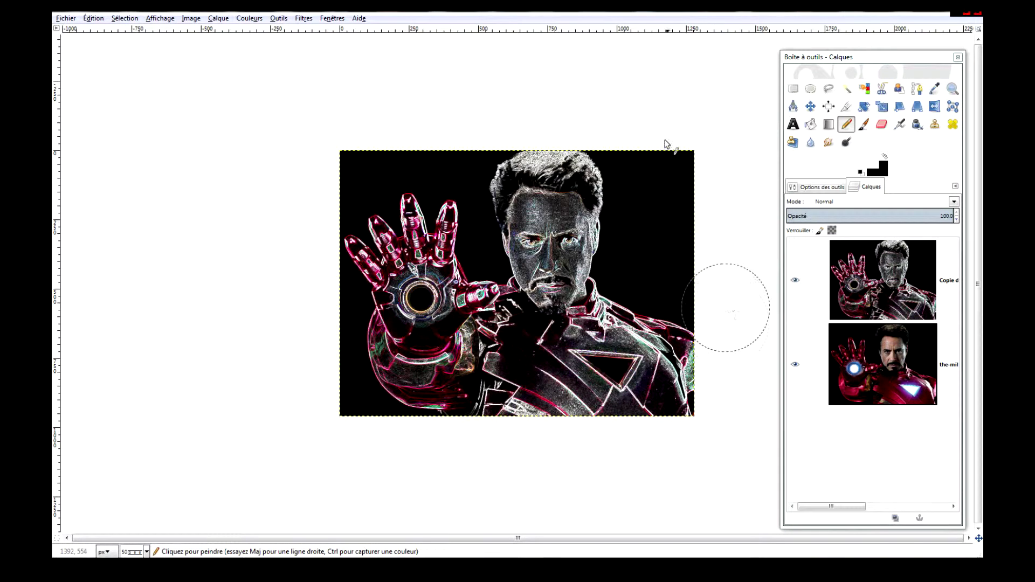
Step: Invert the colours of the edge-detected copy layer and check the line detail on the face
left_click(249, 18)
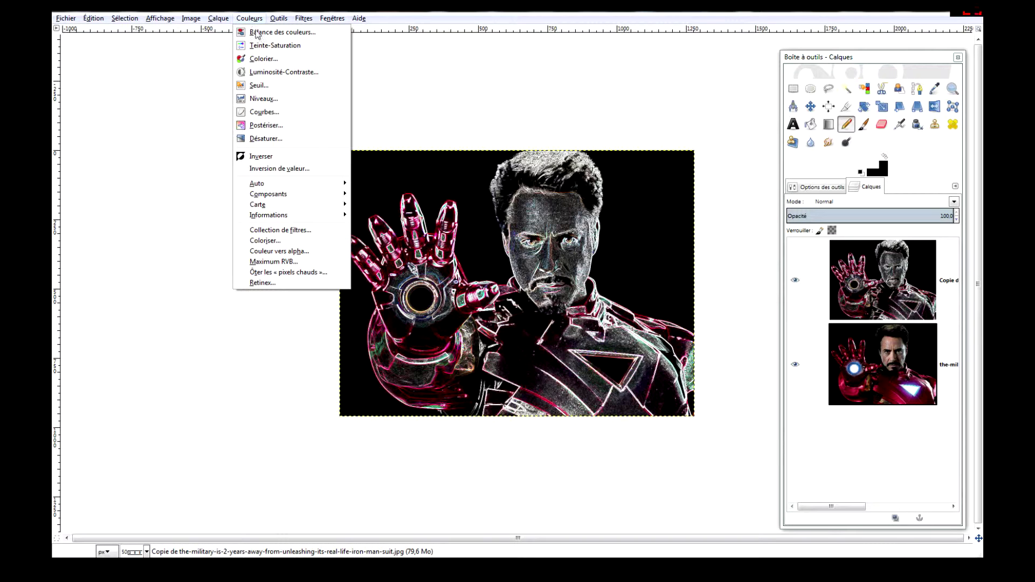
left_click(276, 157)
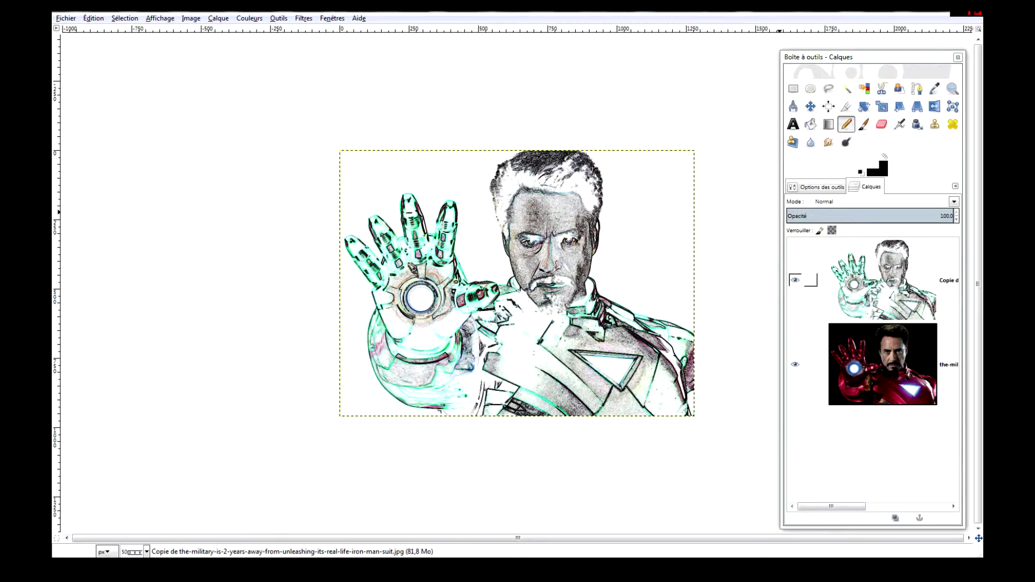
left_click(903, 329)
left_click(877, 308)
left_click(874, 370)
left_click(876, 306)
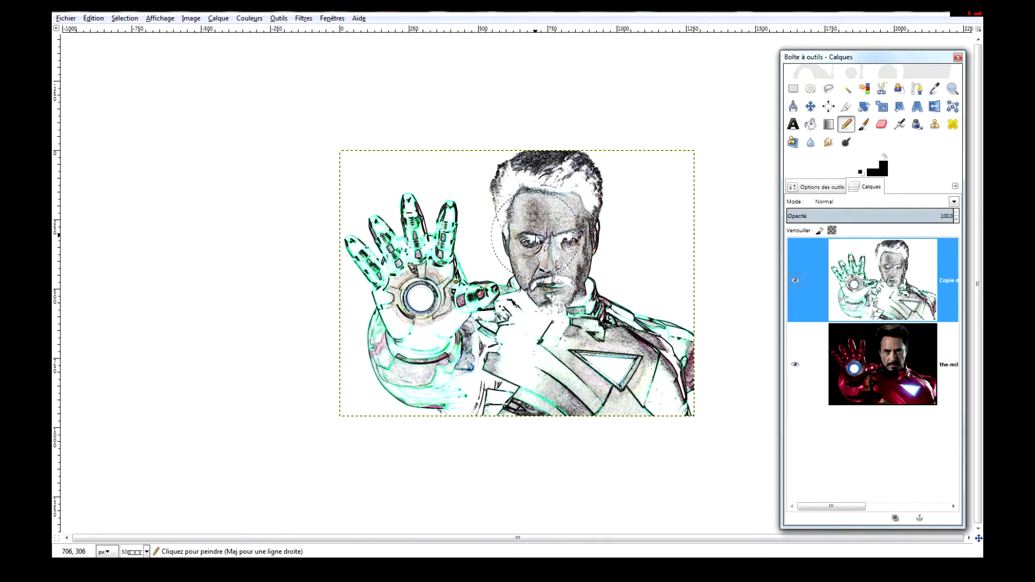
scroll(538, 244, "up", 5)
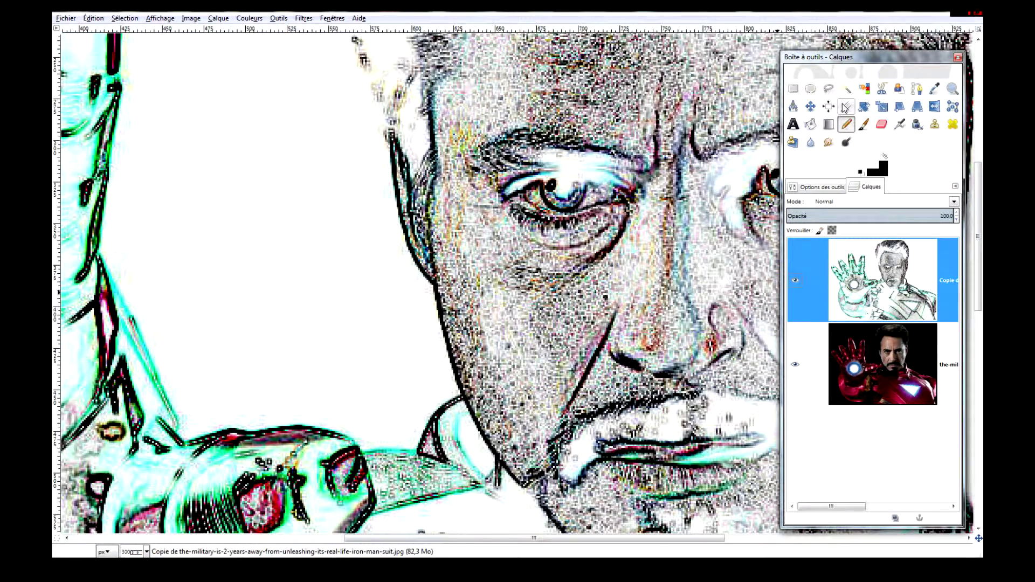
scroll(670, 362, "down", 4)
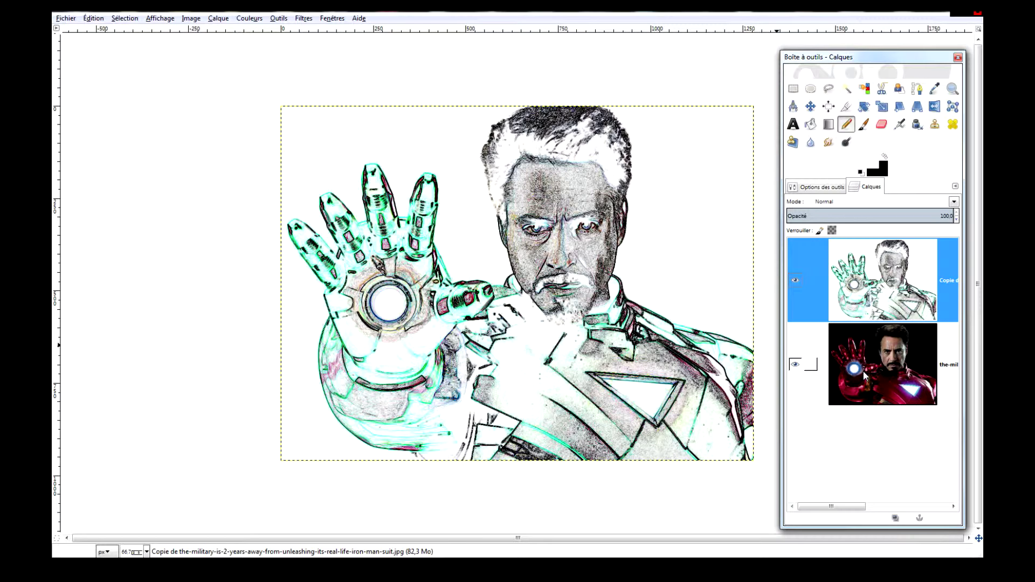
Step: Hide the copy layer, activate the original photo layer and fuzzy-select the dark area in the middle of the armour
left_click(688, 43)
key("u")
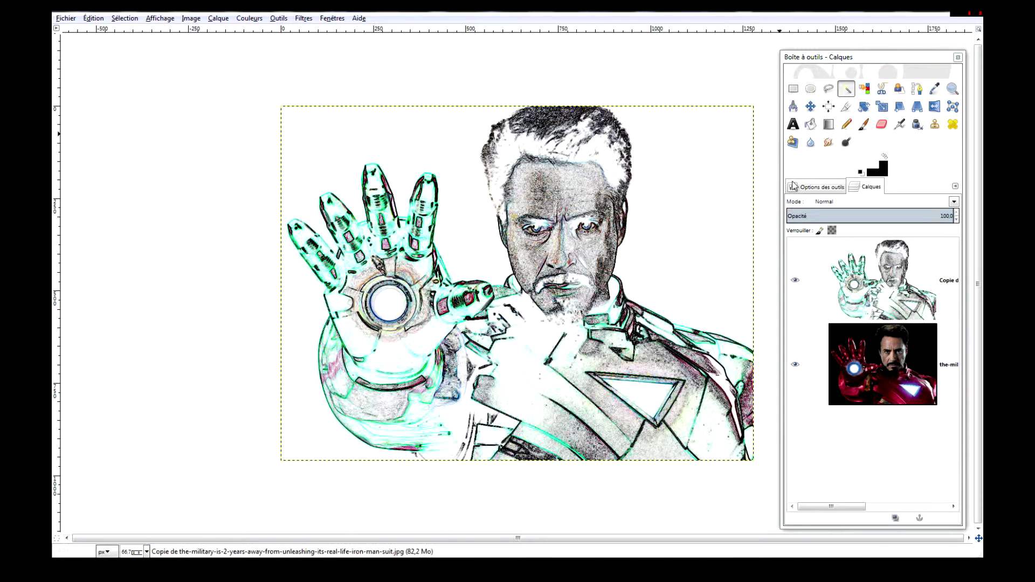
left_click(863, 371)
left_click(795, 279)
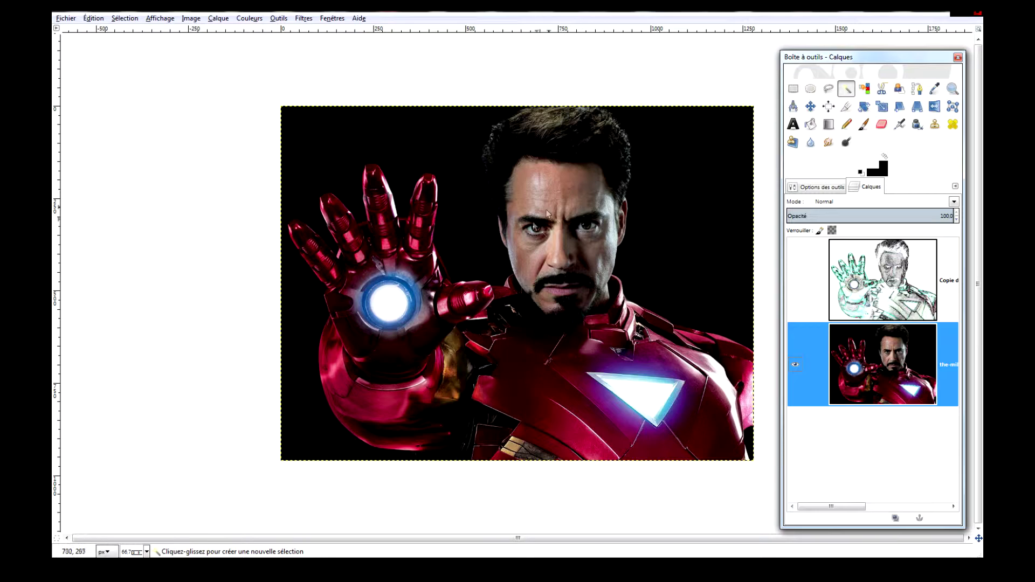
left_click(515, 368)
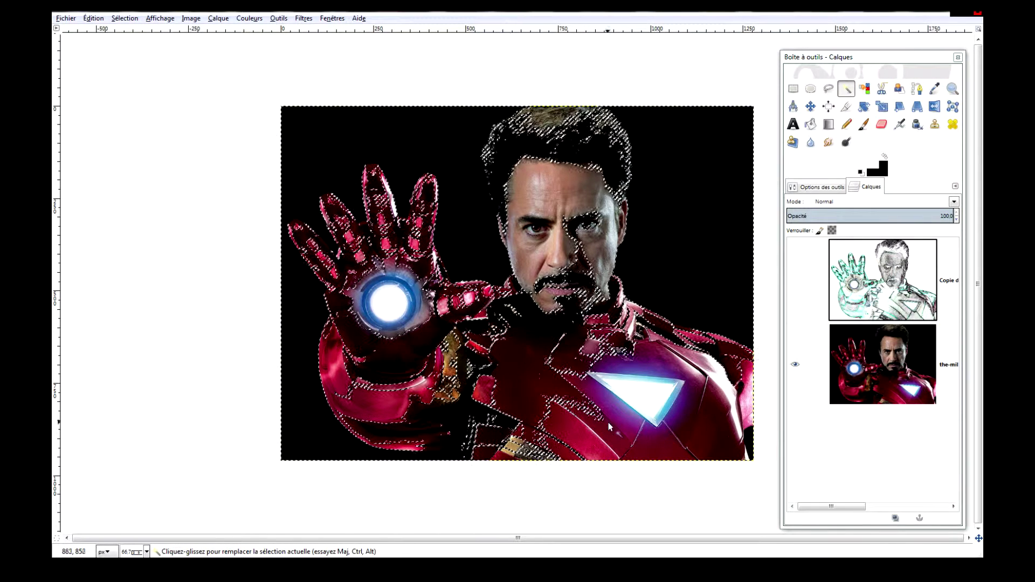
Step: Lower the fuzzy selection threshold to 17.8 and select the skin areas on the forehead and both cheeks
left_click(828, 189)
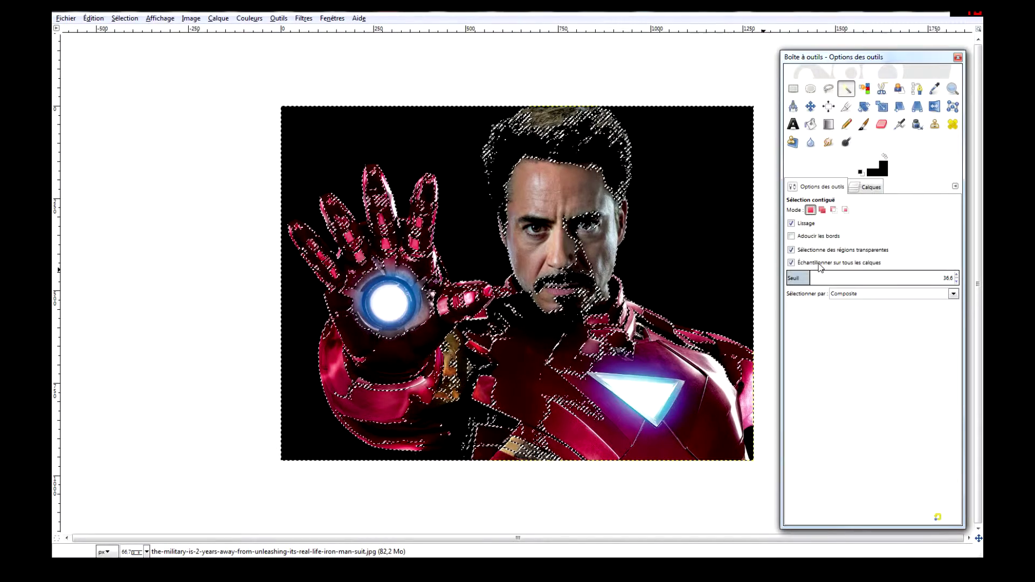
left_click_drag(781, 279, 691, 283)
left_click_drag(539, 186, 575, 190)
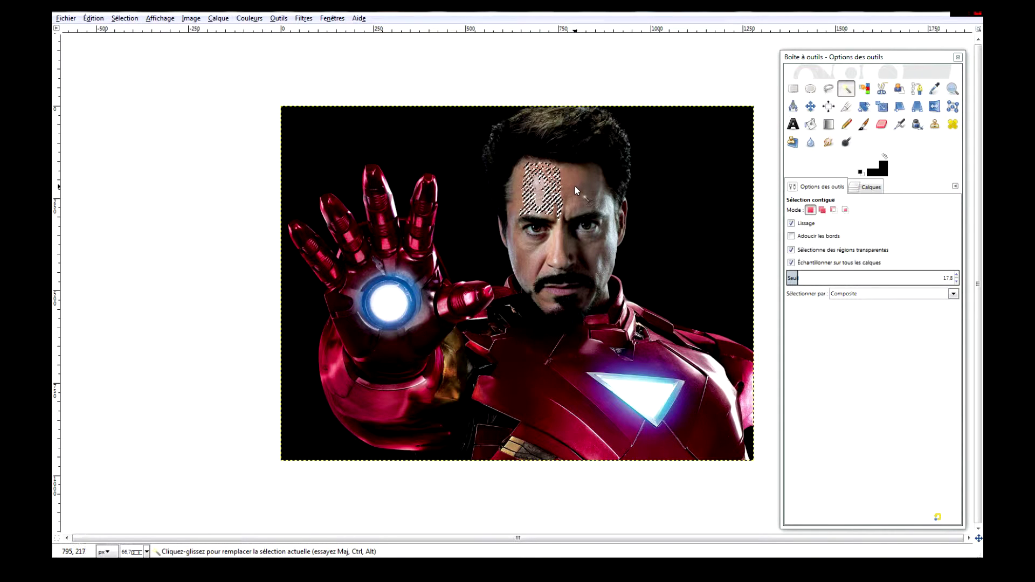
left_click(576, 186, "shift")
left_click(596, 243, "shift")
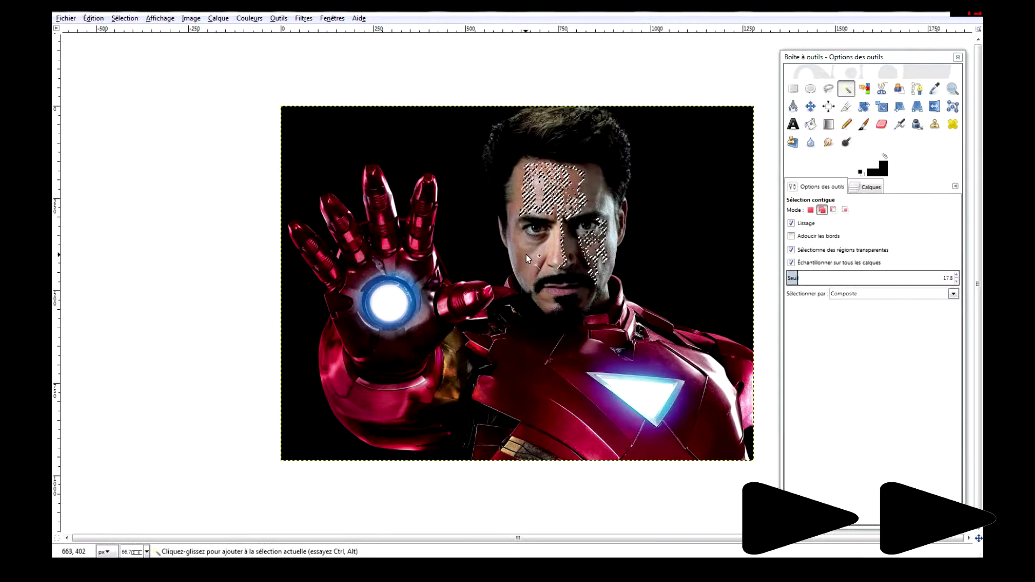
left_click(526, 254, "shift")
Step: Extend the fuzzy selection over the armour's chest and arm, the shaded side of the face and the dark surroundings
left_click(539, 367)
left_click(582, 441)
left_click(365, 410)
left_click_drag(593, 351, 647, 340)
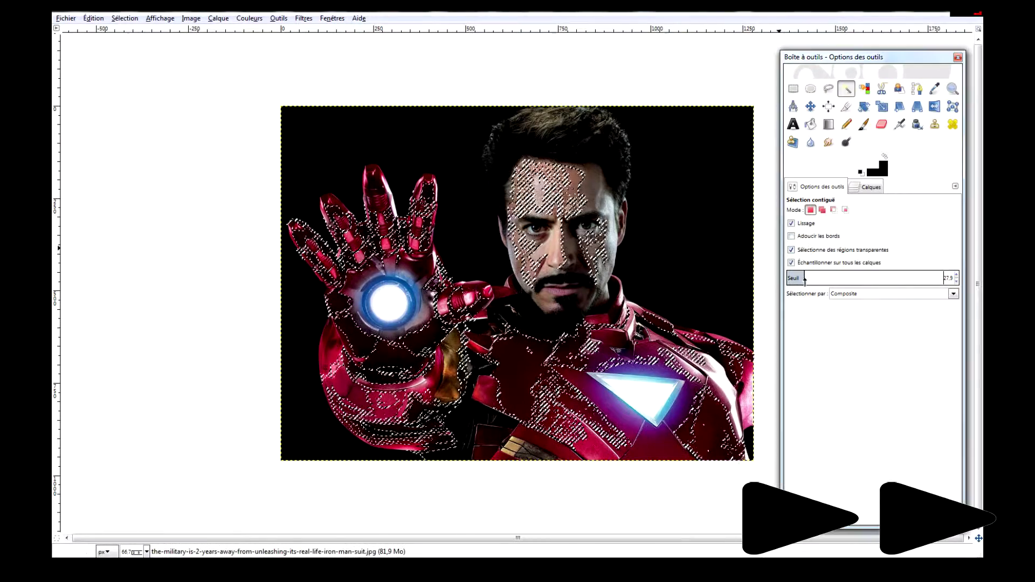
left_click_drag(582, 442, 593, 454)
left_click(596, 231)
left_click(606, 307)
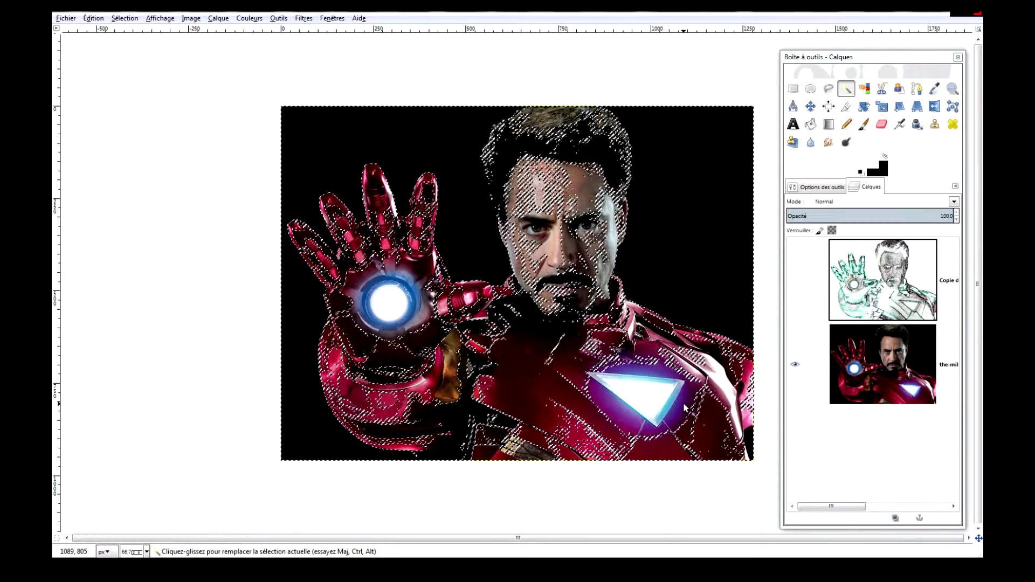
Step: Show and activate the copy layer, paint the whole selection black with the paintbrush and clear the selection
left_click(803, 283)
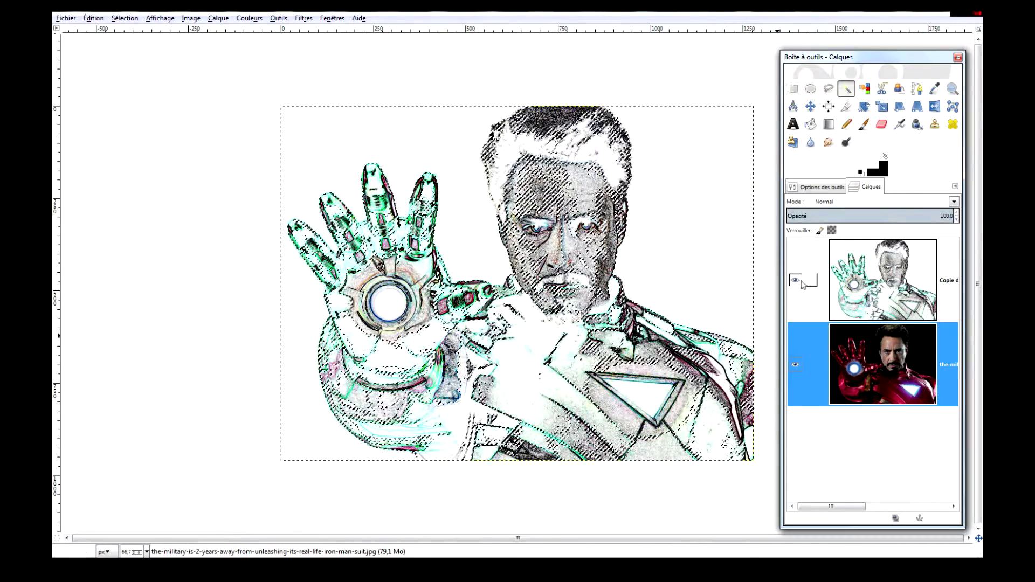
left_click(867, 284)
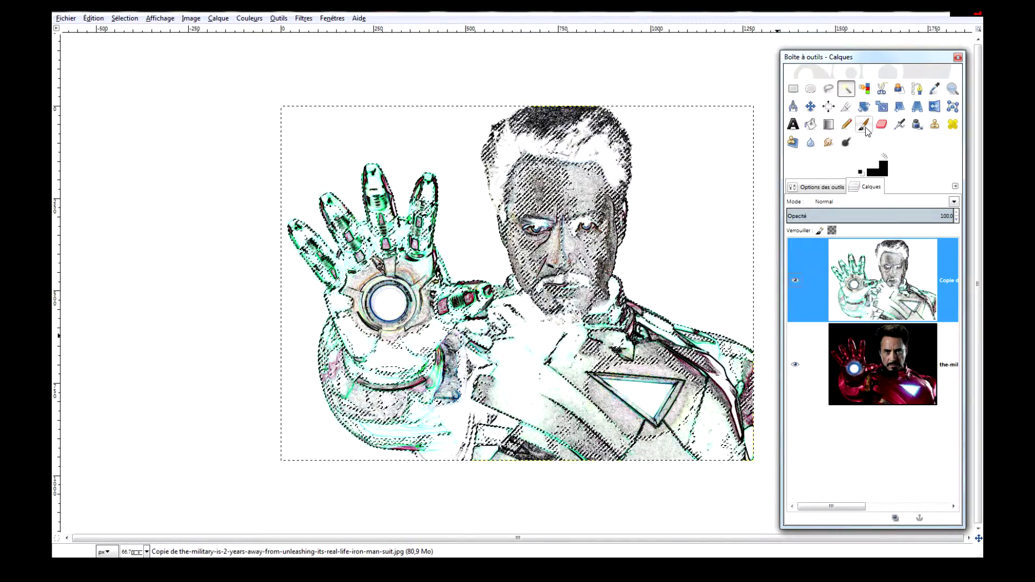
key("p")
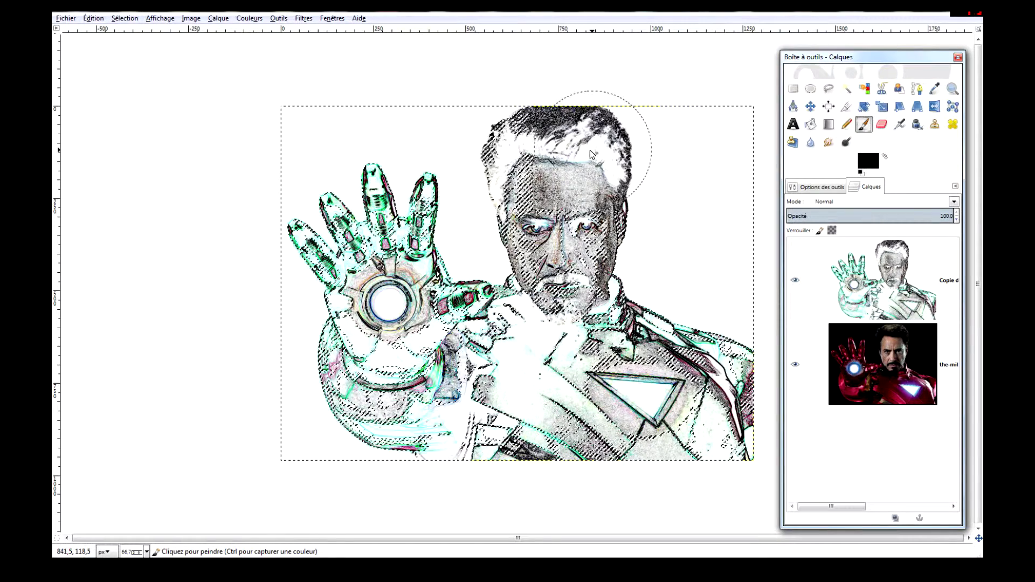
mouse_move(564, 154)
left_mouse_down()
mouse_move(555, 229)
mouse_move(496, 270)
mouse_move(463, 335)
mouse_move(356, 227)
mouse_move(376, 399)
mouse_move(539, 431)
mouse_move(717, 351)
mouse_move(647, 94)
mouse_move(323, 105)
mouse_move(733, 323)
mouse_move(547, 451)
mouse_move(254, 289)
left_mouse_up()
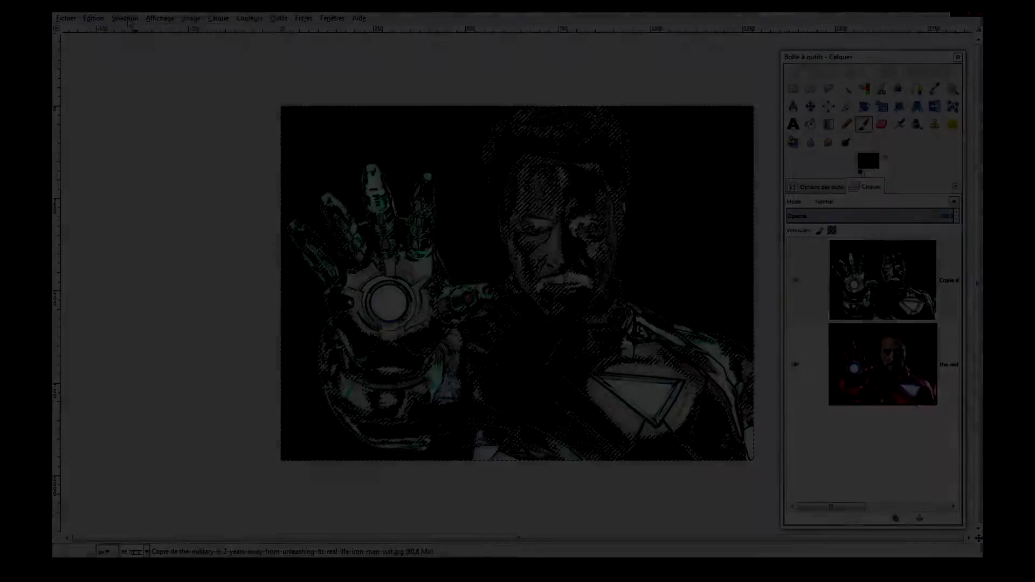
left_click(93, 18)
left_click(137, 50)
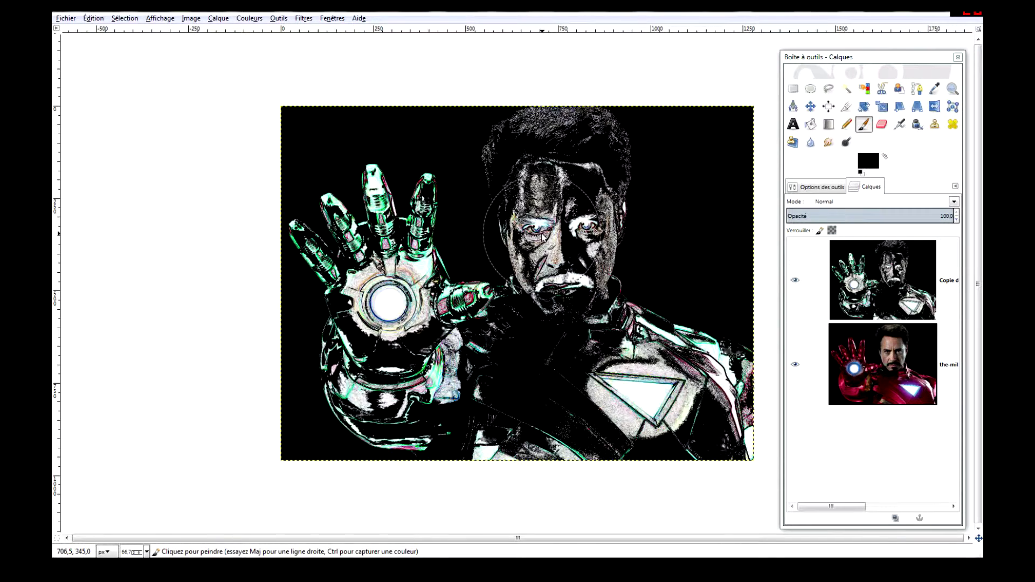
Step: Select all black areas of the copy layer by colour and invert the selection
scroll(542, 235, "up", 5, "ctrl")
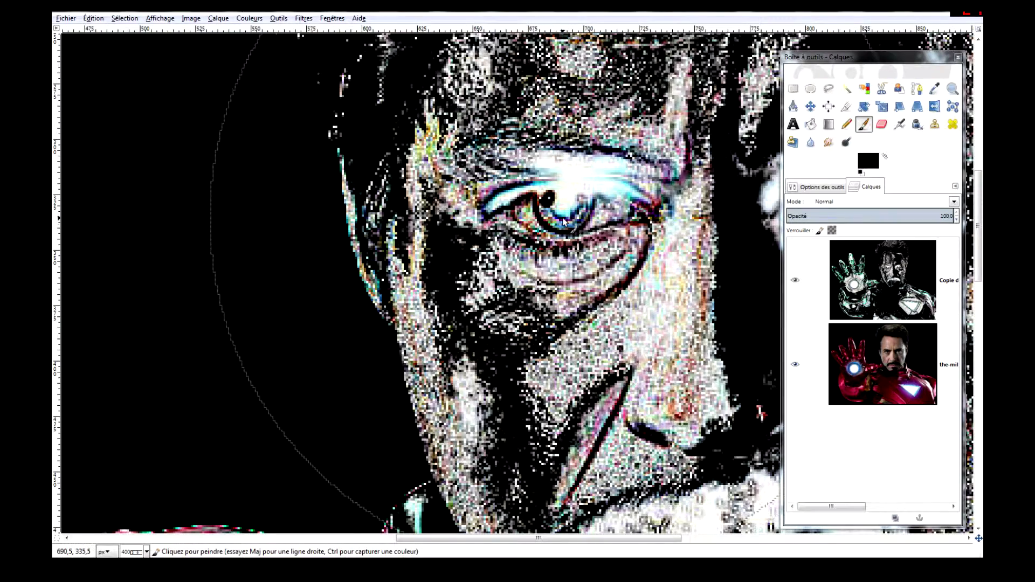
scroll(563, 221, "down", 3, "ctrl")
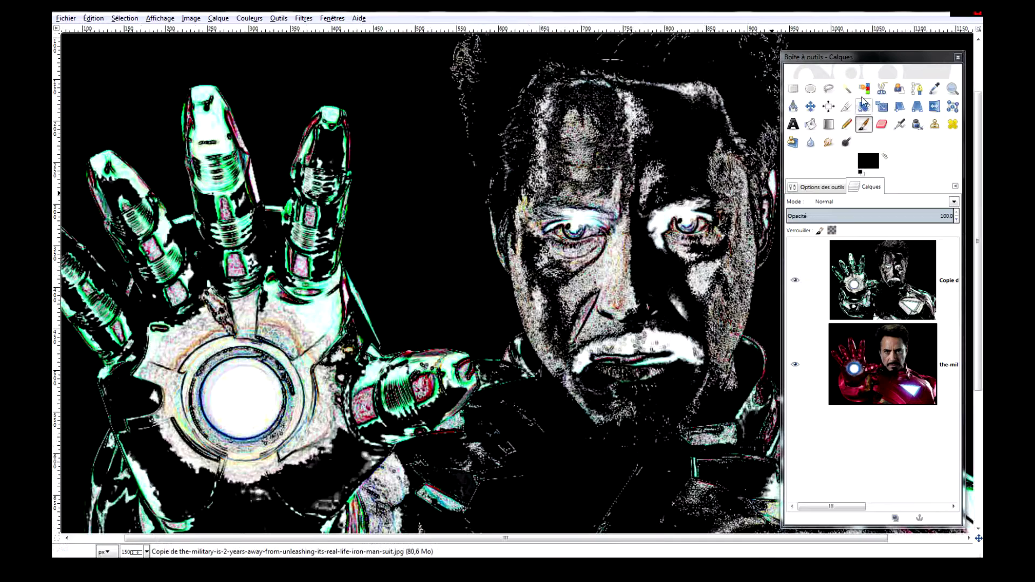
left_click(864, 89)
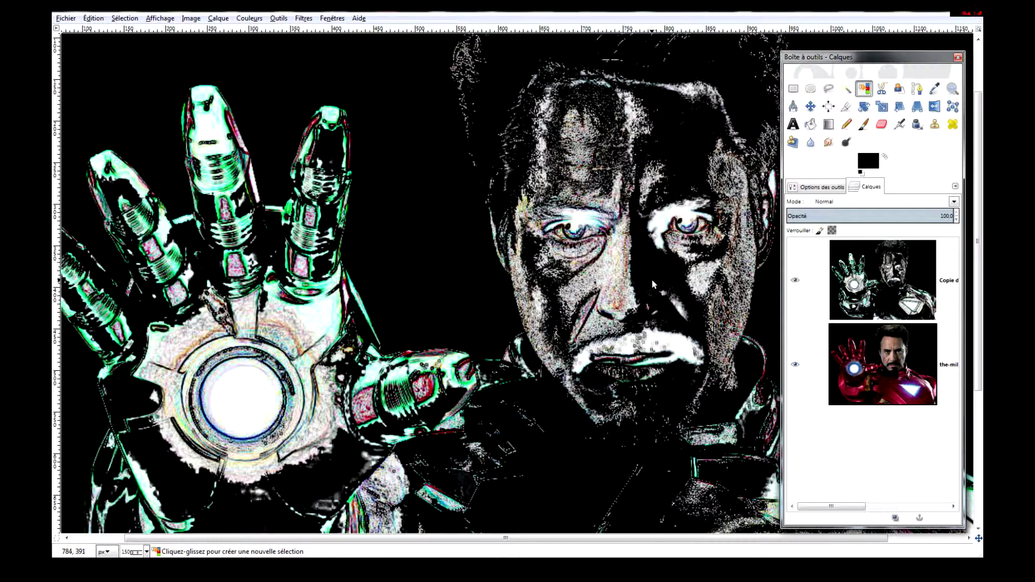
scroll(652, 279, "up", 2, "ctrl")
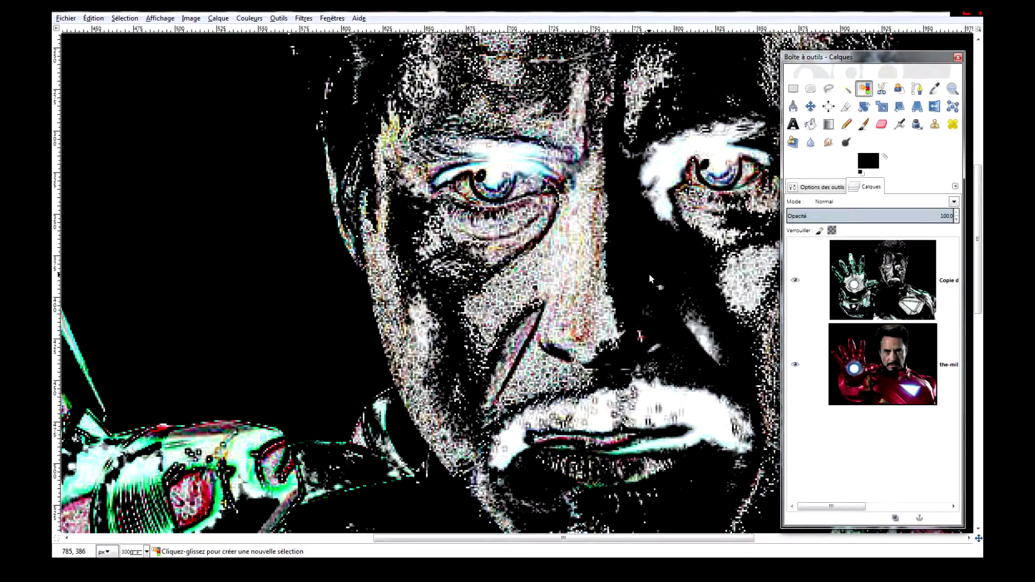
left_click(647, 264)
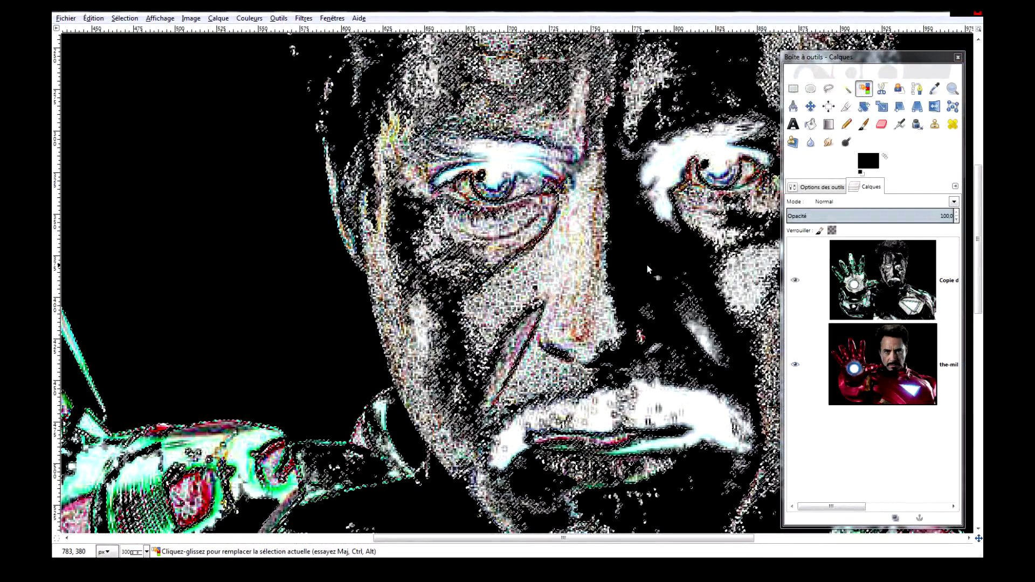
scroll(627, 270, "down", 3, "ctrl")
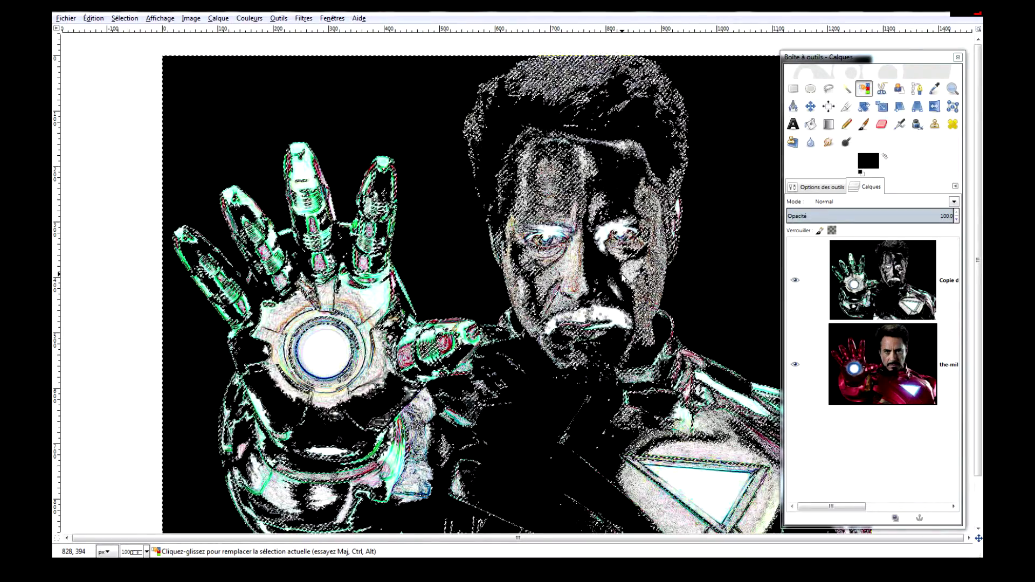
left_click(125, 17)
left_click(139, 45)
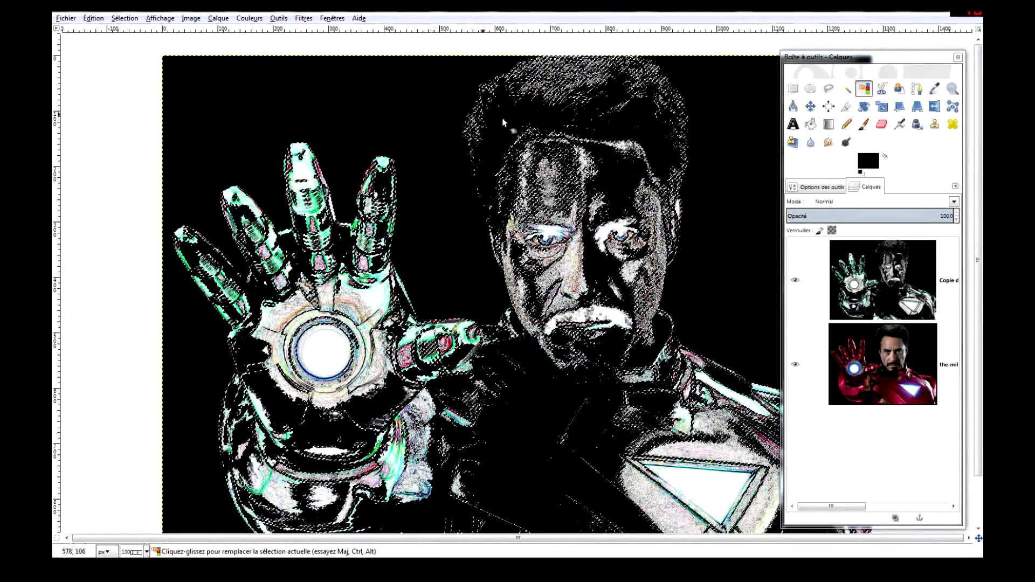
Step: Swap the foreground colour to white, paint over the whole selection with the paintbrush and clear the selection
left_click(885, 157)
left_click(864, 124)
mouse_move(566, 162)
left_mouse_down()
mouse_move(587, 124)
mouse_move(625, 108)
left_mouse_up()
left_click(552, 118)
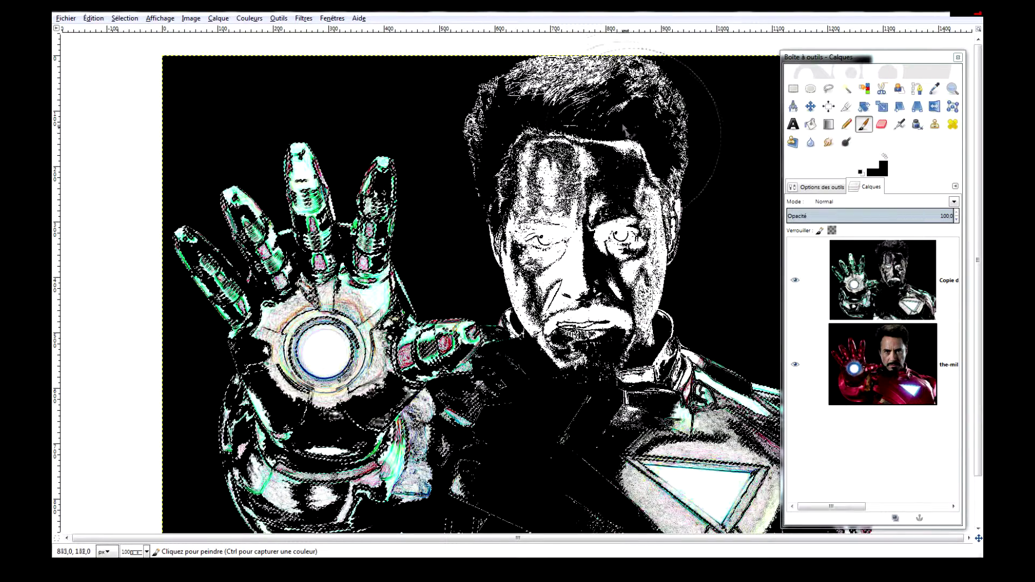
mouse_move(379, 353)
left_mouse_down()
mouse_move(276, 281)
mouse_move(282, 207)
mouse_move(268, 301)
mouse_move(209, 308)
mouse_move(205, 369)
mouse_move(291, 468)
mouse_move(371, 512)
mouse_move(542, 411)
mouse_move(718, 422)
mouse_move(761, 472)
left_mouse_up()
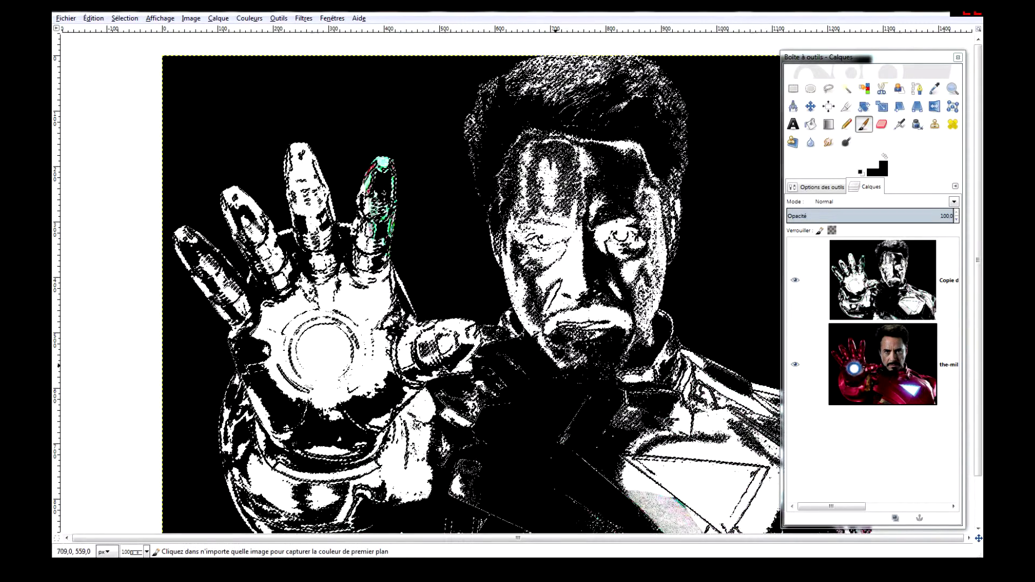
key("minus")
mouse_move(679, 360)
left_mouse_down()
mouse_move(657, 346)
mouse_move(557, 399)
mouse_move(492, 396)
mouse_move(455, 242)
mouse_move(520, 227)
mouse_move(593, 253)
left_mouse_up()
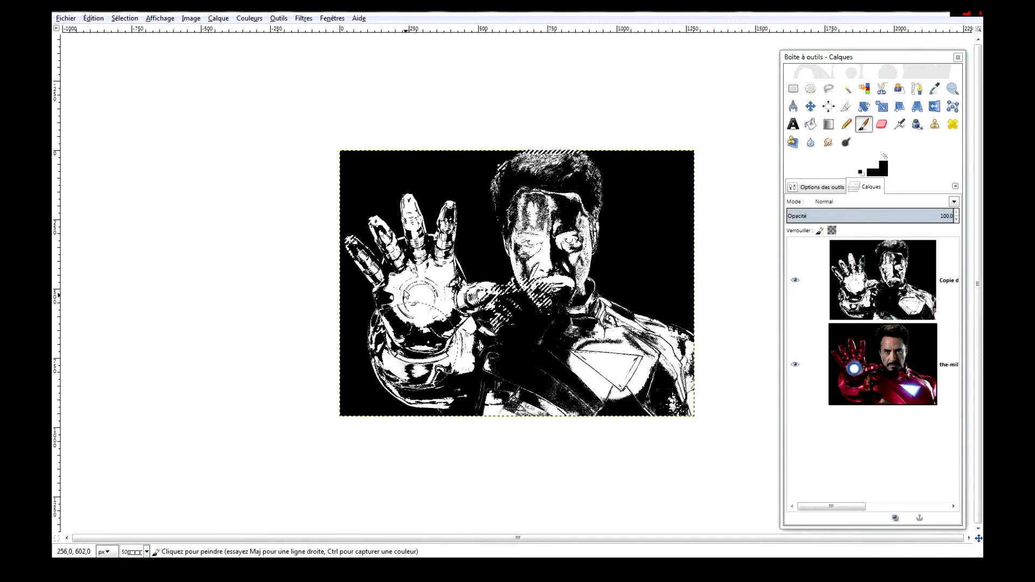
left_click(124, 17)
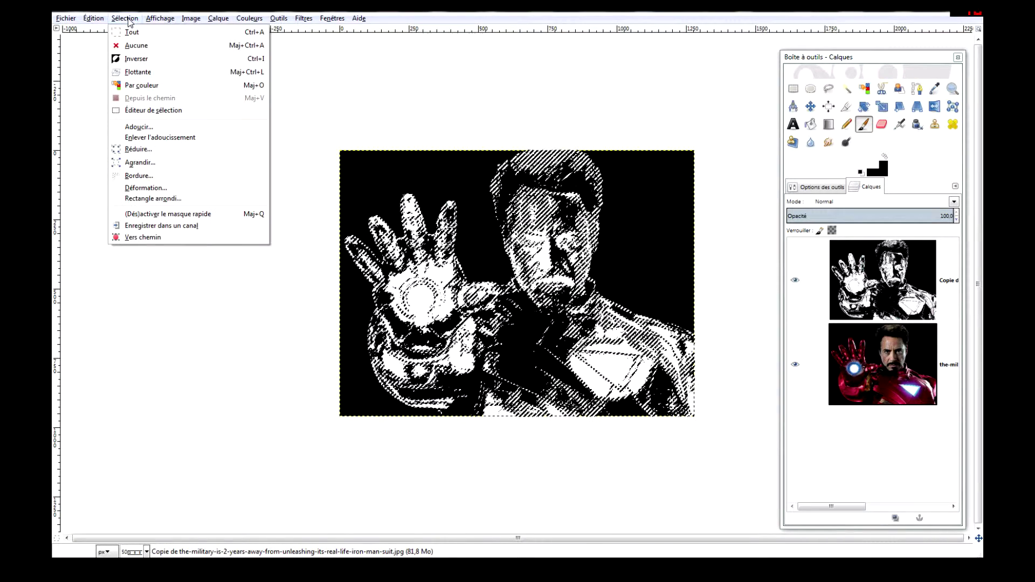
left_click(136, 48)
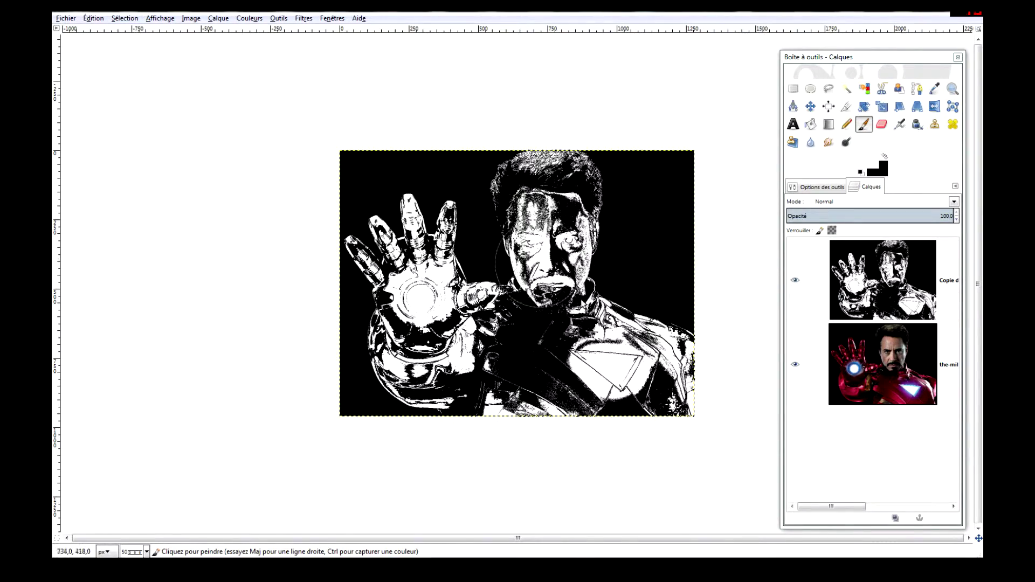
Step: Hide the copy layer, activate the original photo layer and fuzzy-select the dark areas of both eyes
scroll(538, 264, "up", 4, "ctrl")
scroll(565, 230, "up", 1, "ctrl")
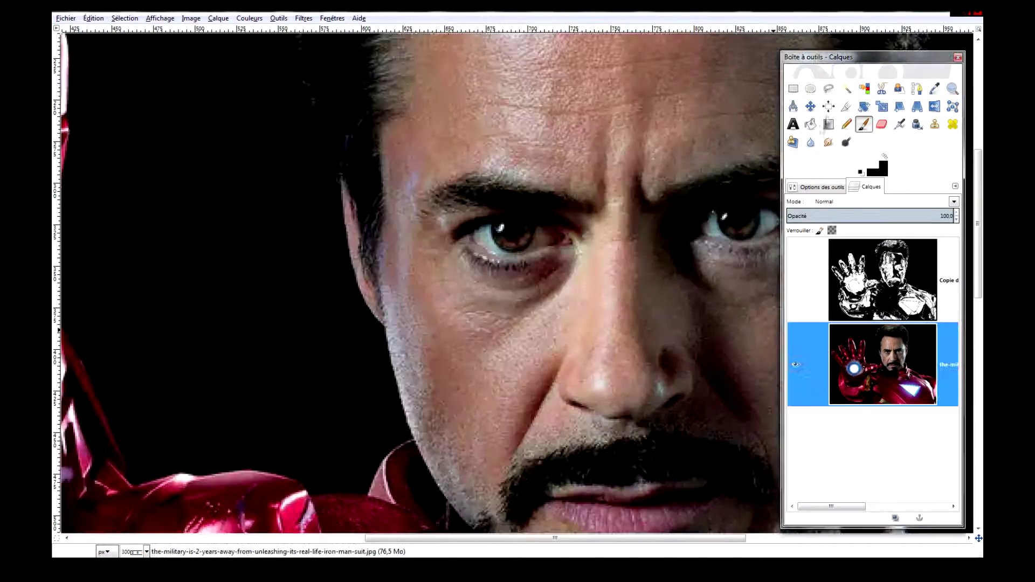
left_click(846, 90)
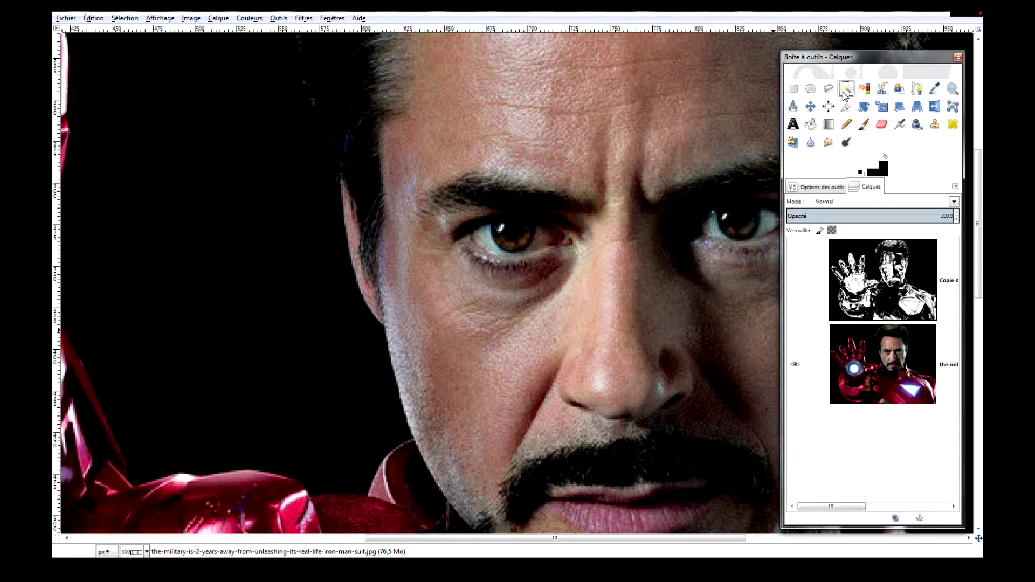
left_click(513, 232)
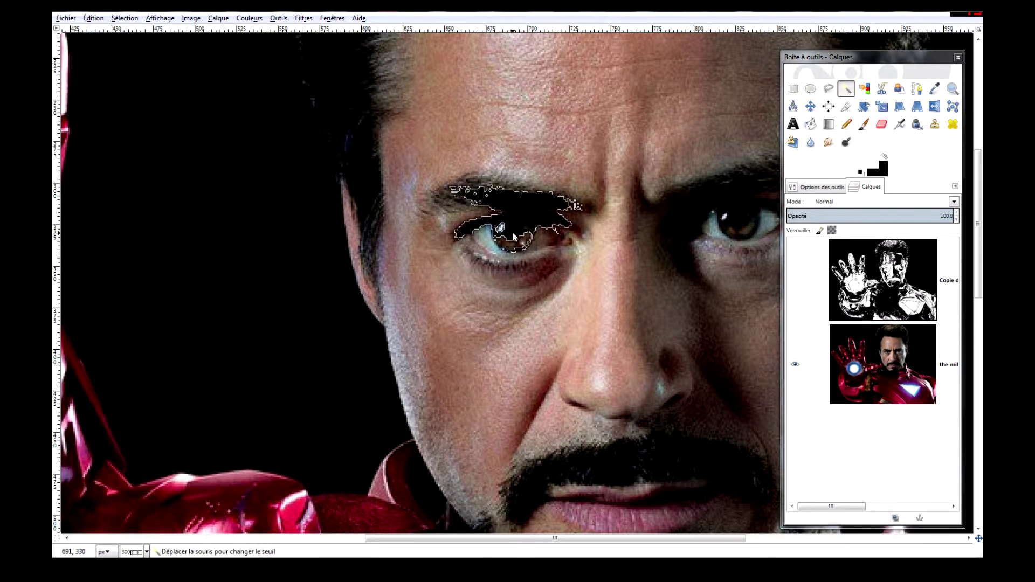
left_click(742, 223, "shift")
scroll(743, 223, "down", 2, "ctrl")
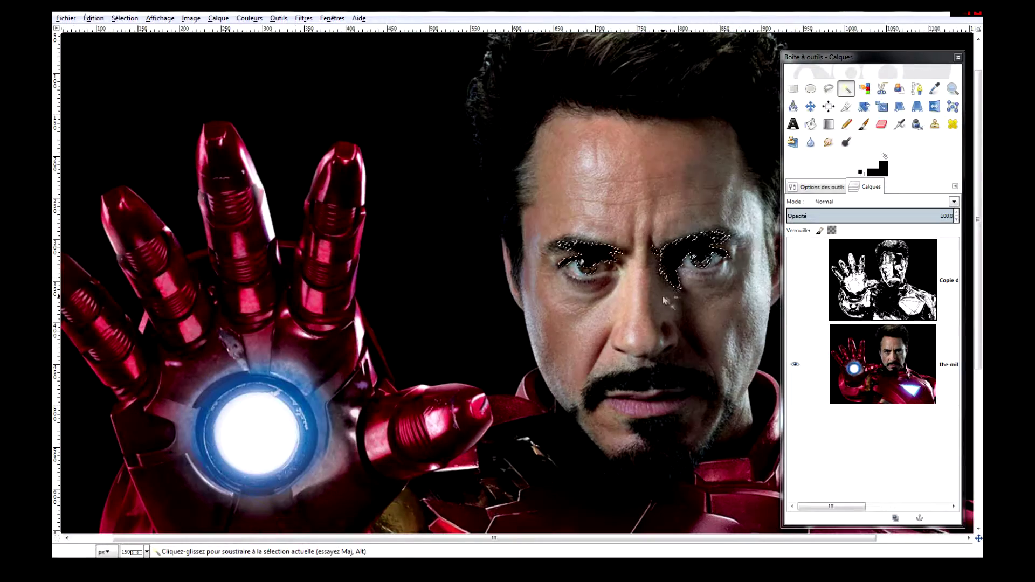
Step: Show and activate the copy layer, paint the selected eye areas black with the paintbrush and clear the selection
left_click(795, 280)
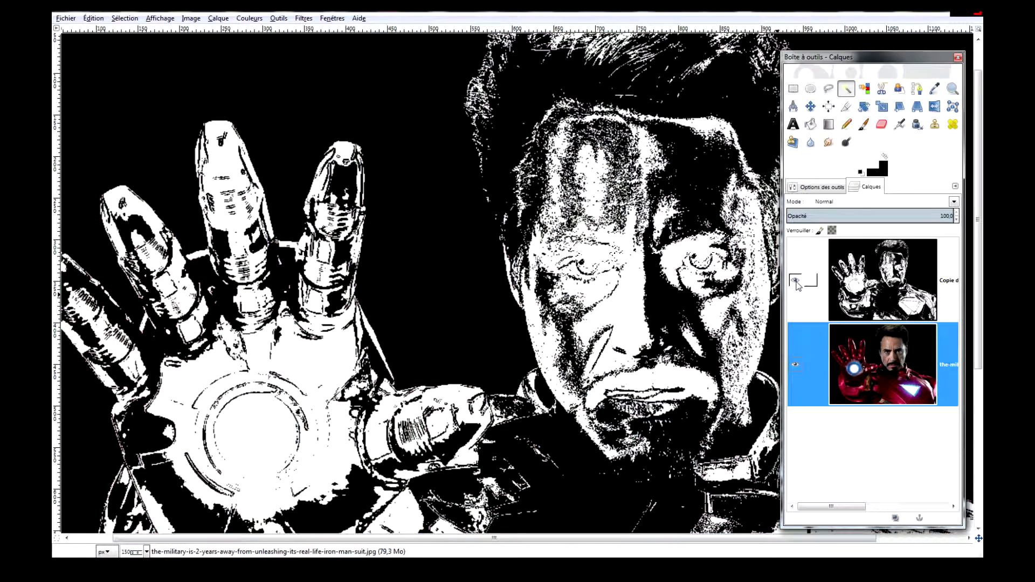
left_click(882, 279)
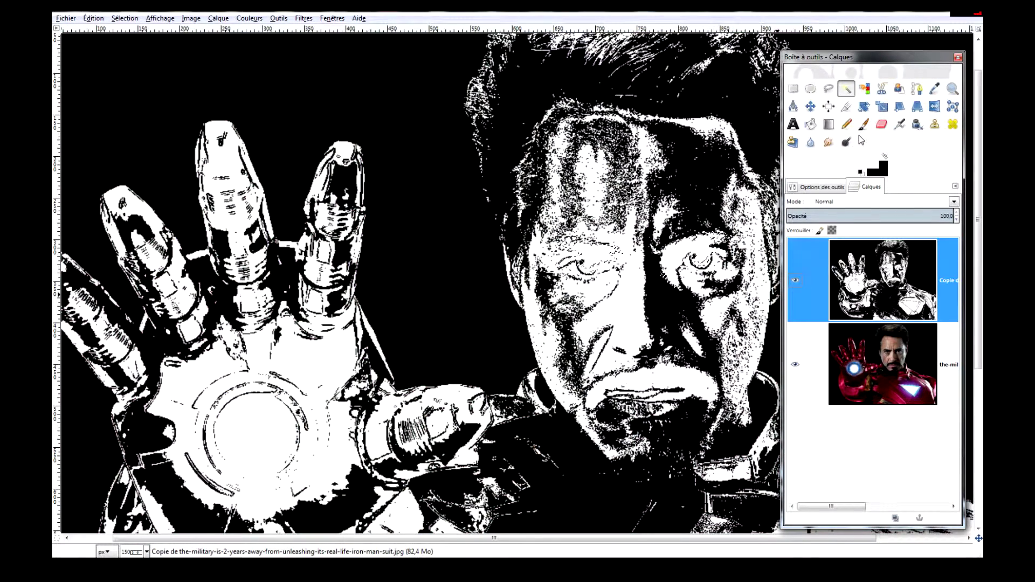
left_click(863, 125)
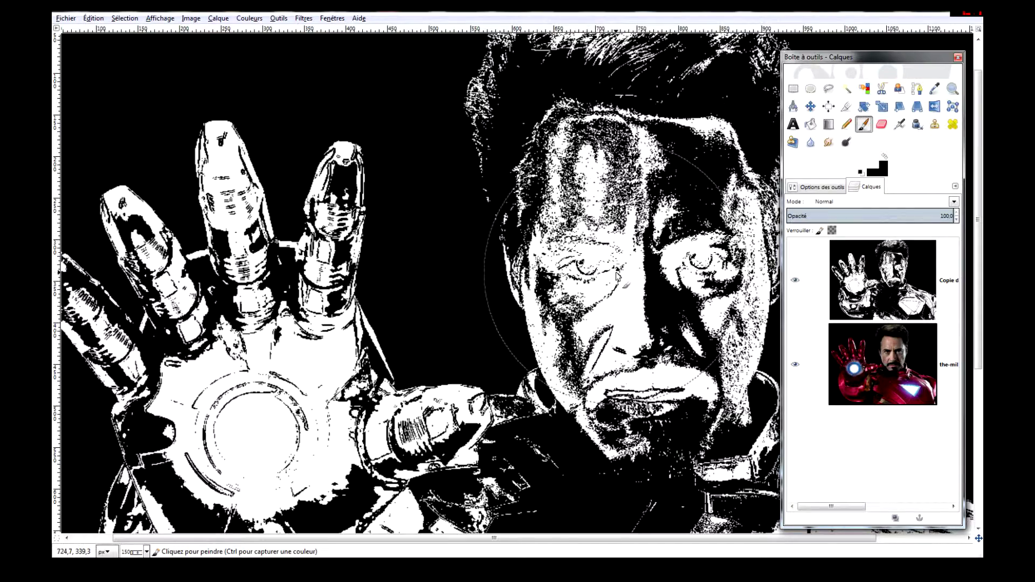
scroll(693, 251, "up", 1, "ctrl")
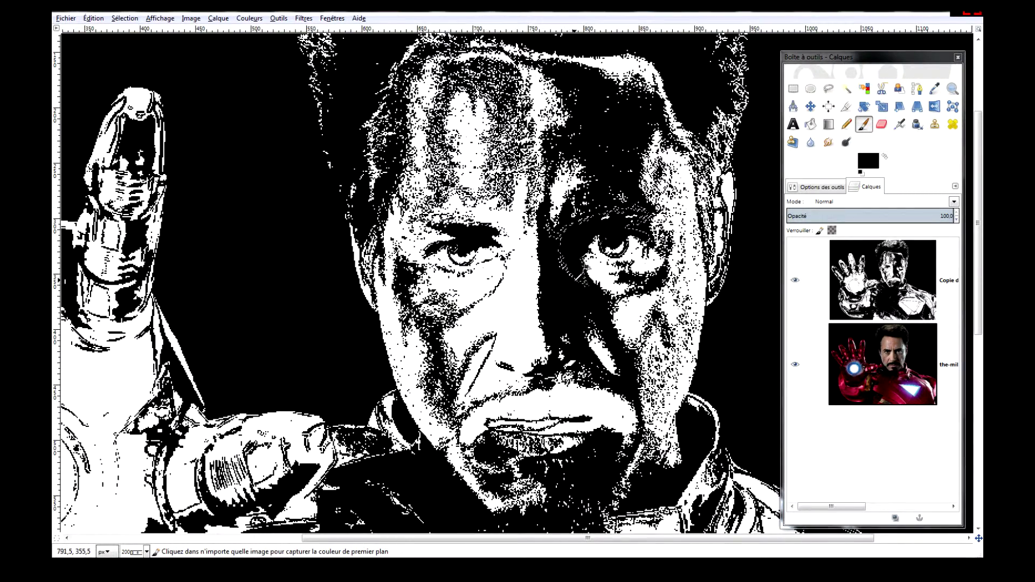
scroll(494, 251, "down", 3, "ctrl")
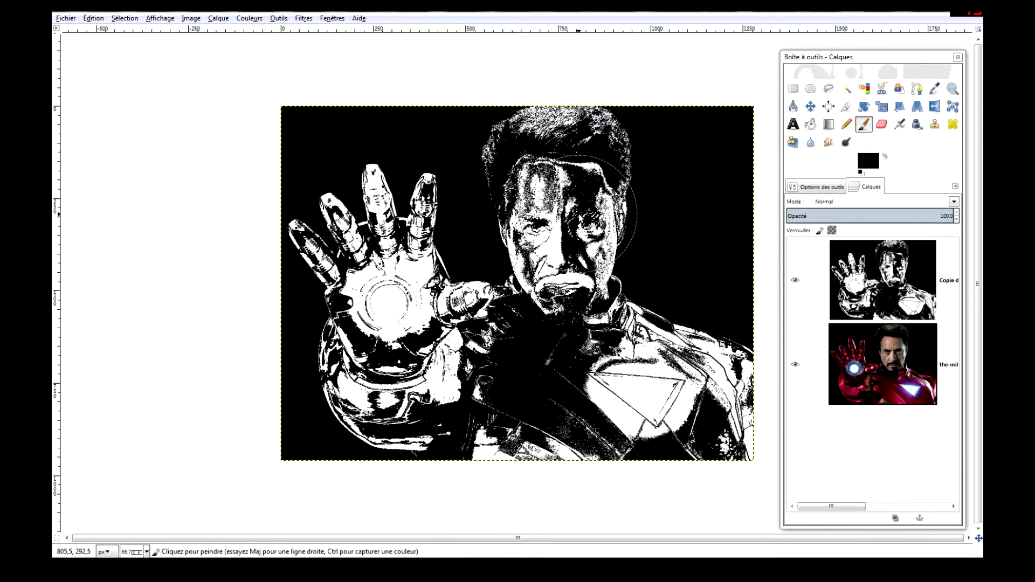
left_click(124, 19)
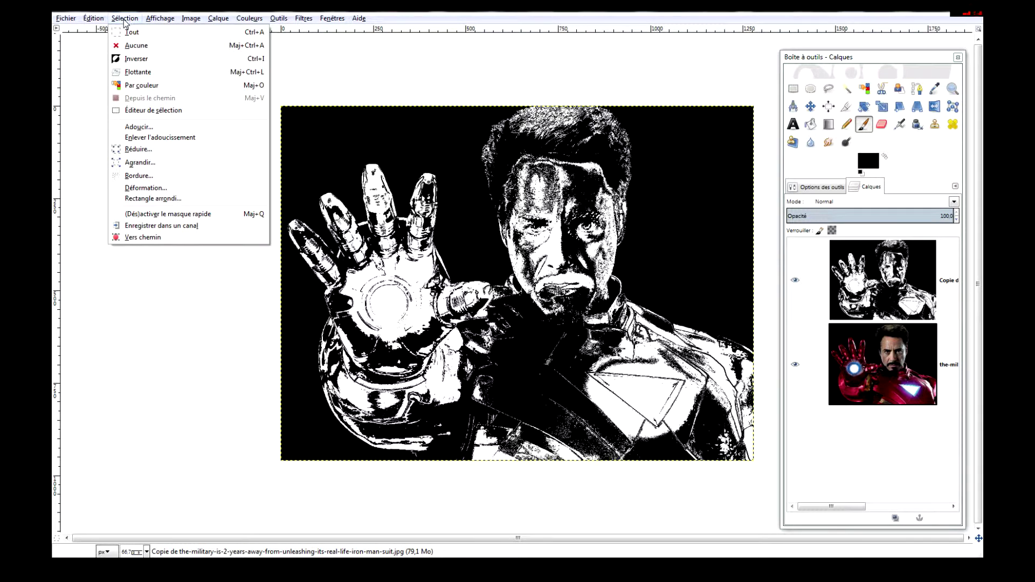
left_click(136, 46)
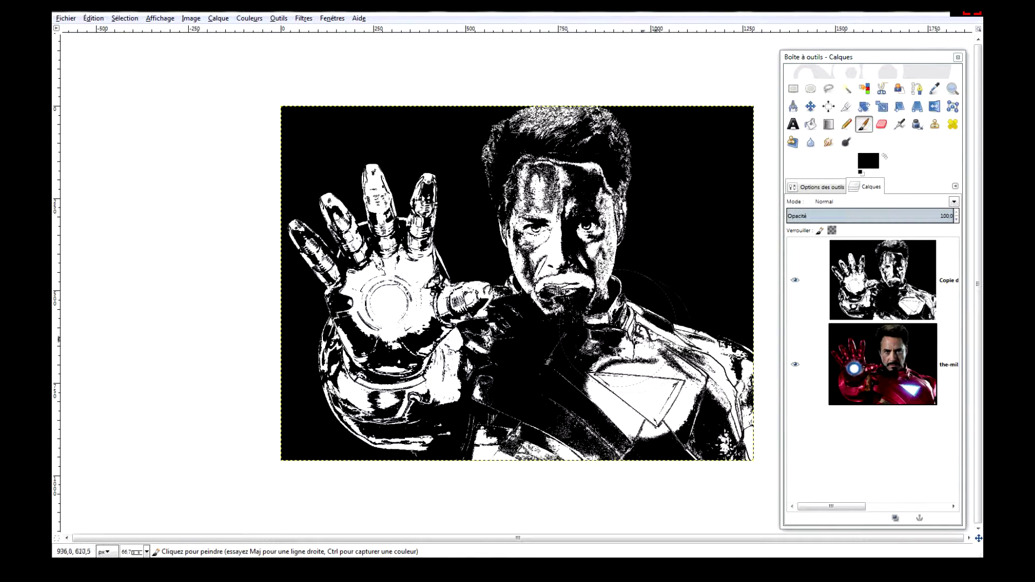
Step: Outline the right half of the image with the free select tool, splitting the face and chest along a slanted line
left_click(845, 95)
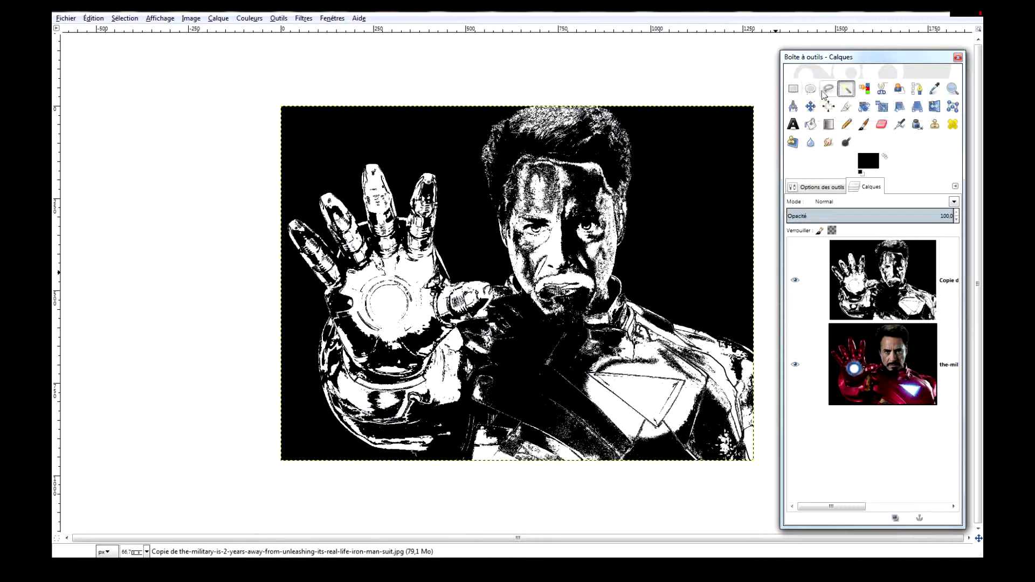
left_click(825, 92)
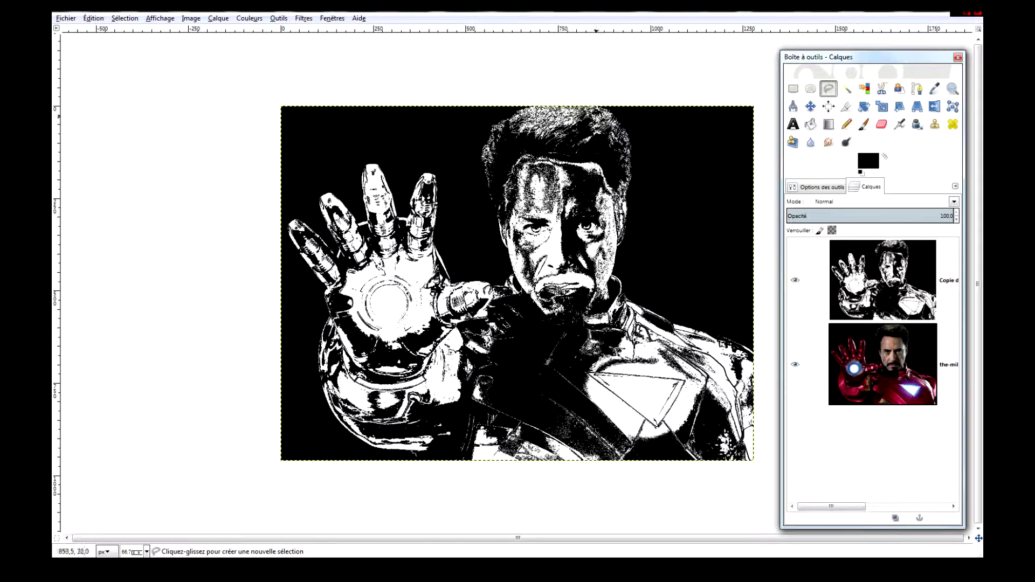
left_click(589, 87)
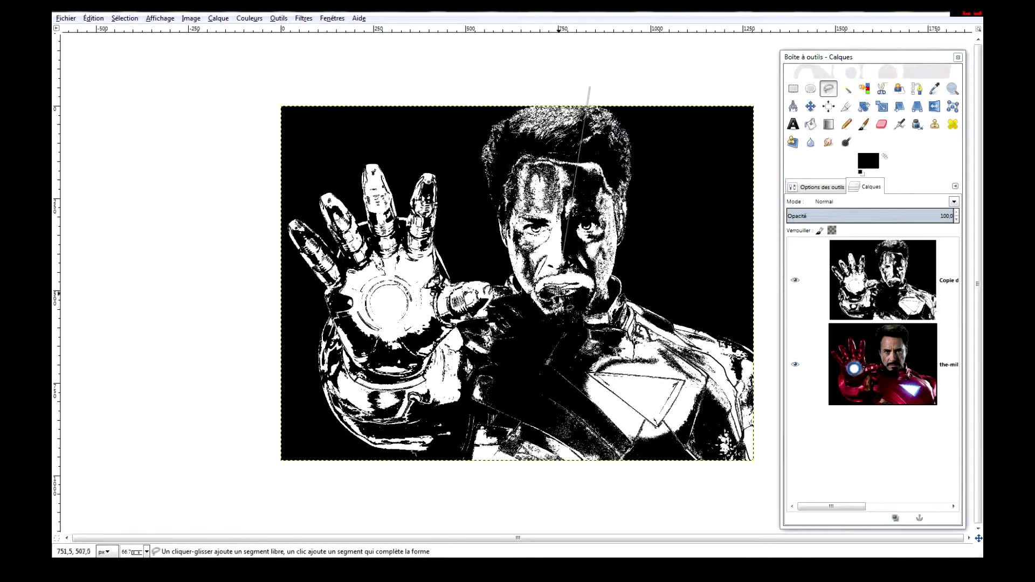
left_click(514, 494)
left_click(769, 476)
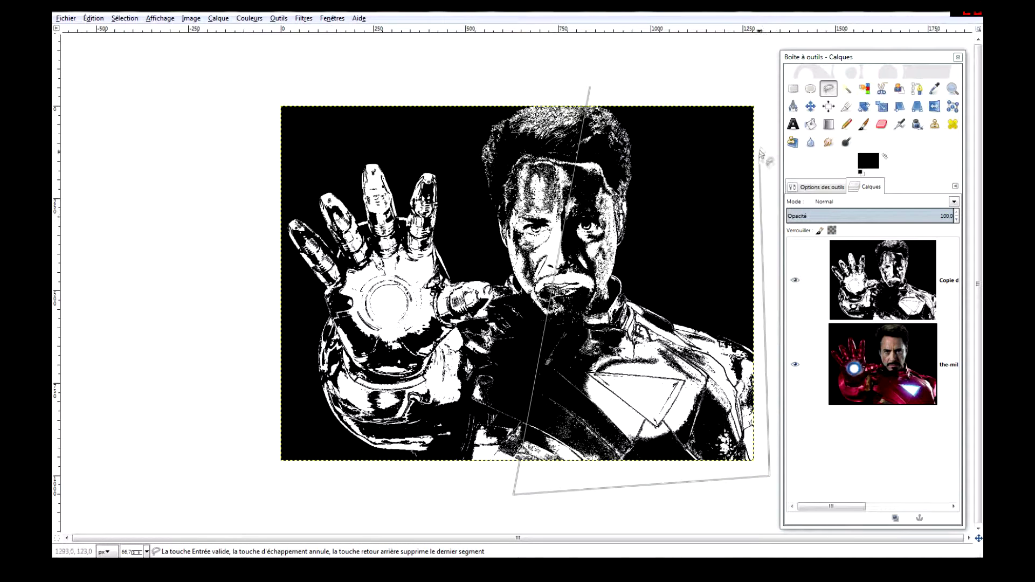
left_click(760, 82)
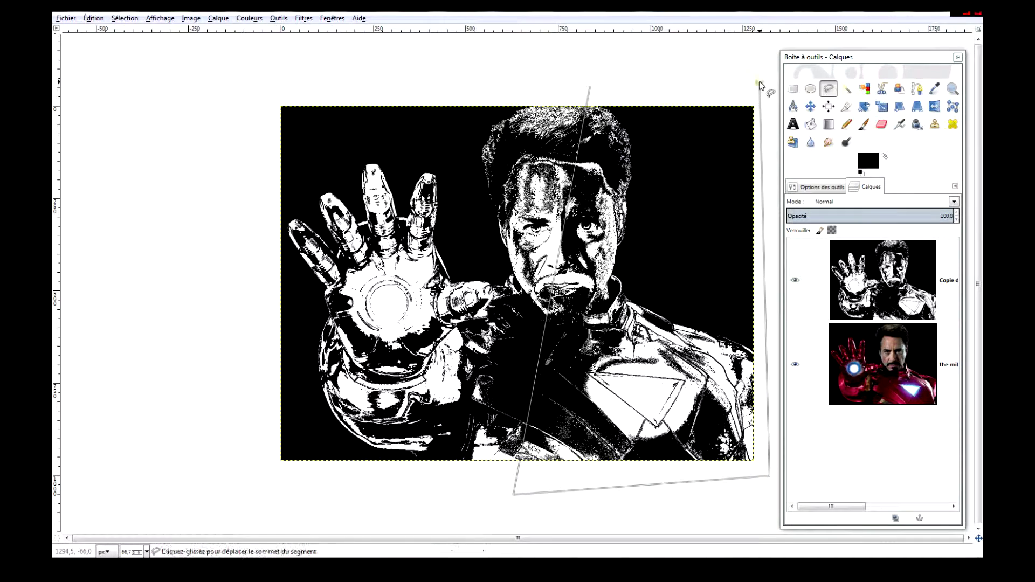
left_click(590, 88)
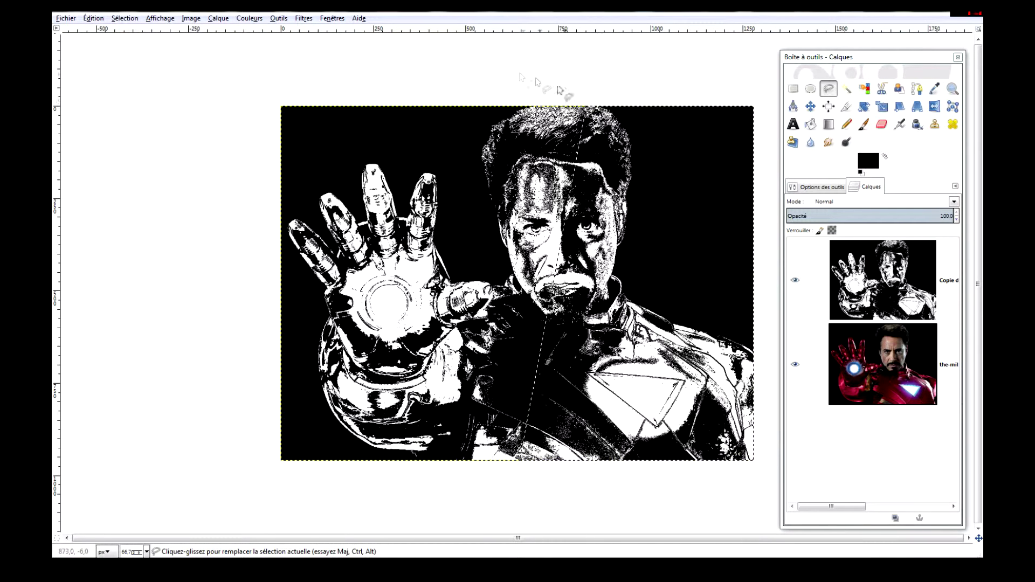
Step: Invert the colours of the selected half of the copy layer and clear the selection
left_click(257, 20)
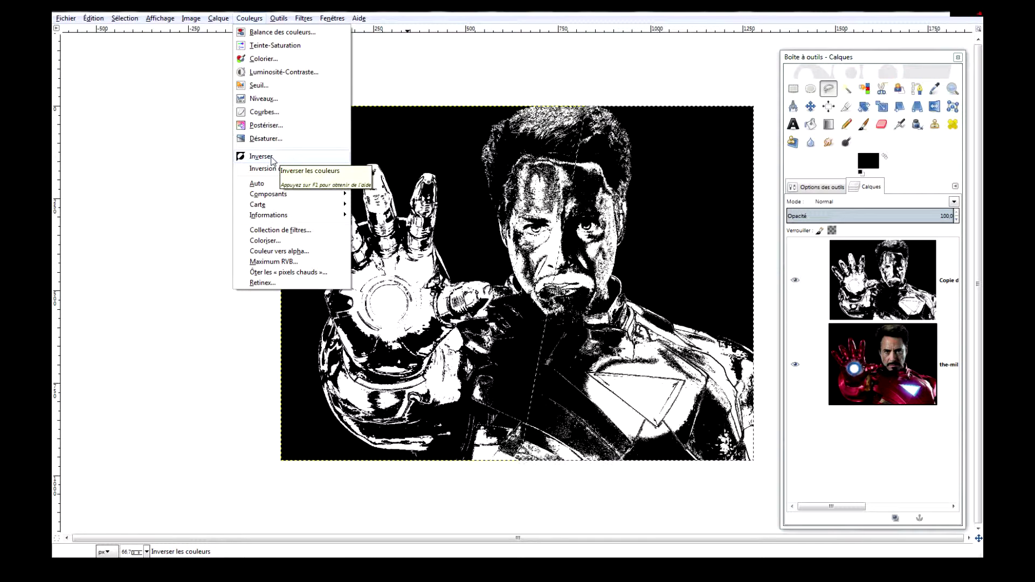
left_click(273, 161)
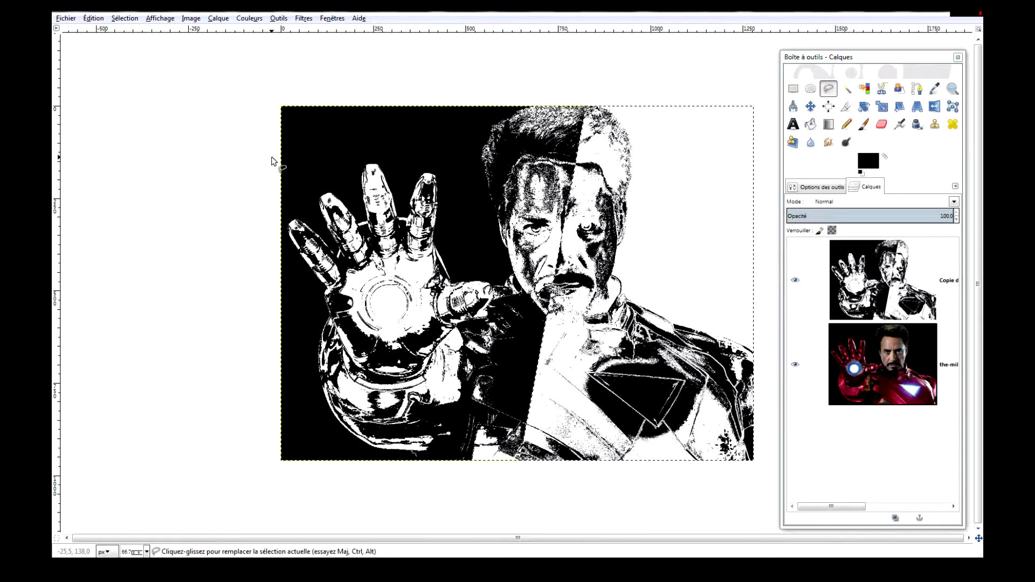
left_click(124, 18)
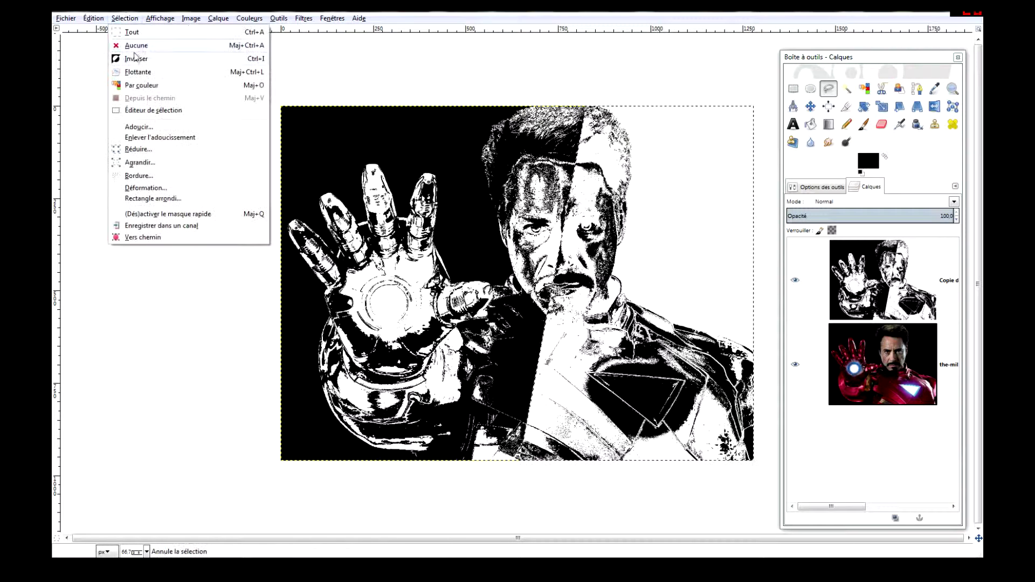
left_click(135, 59)
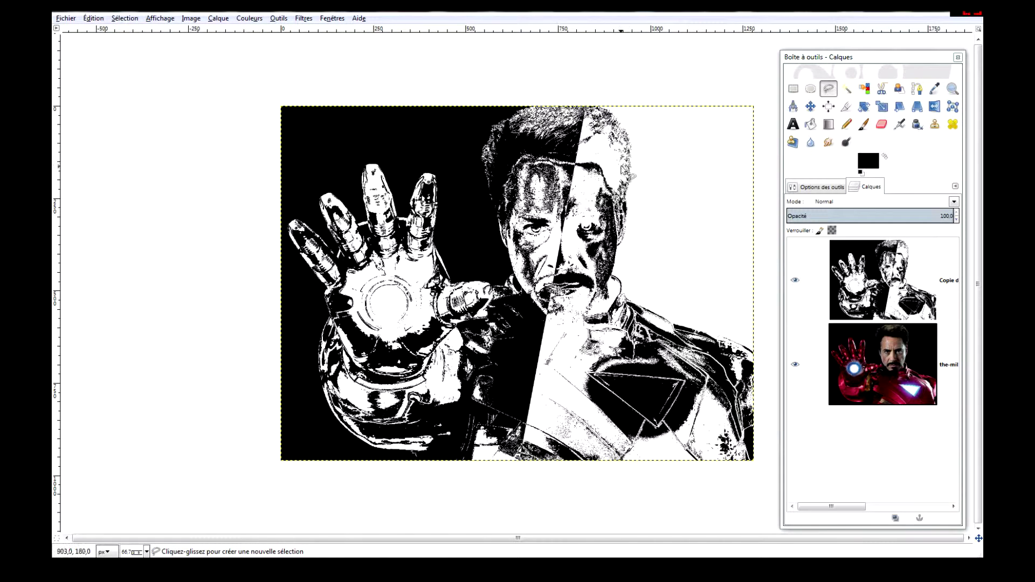